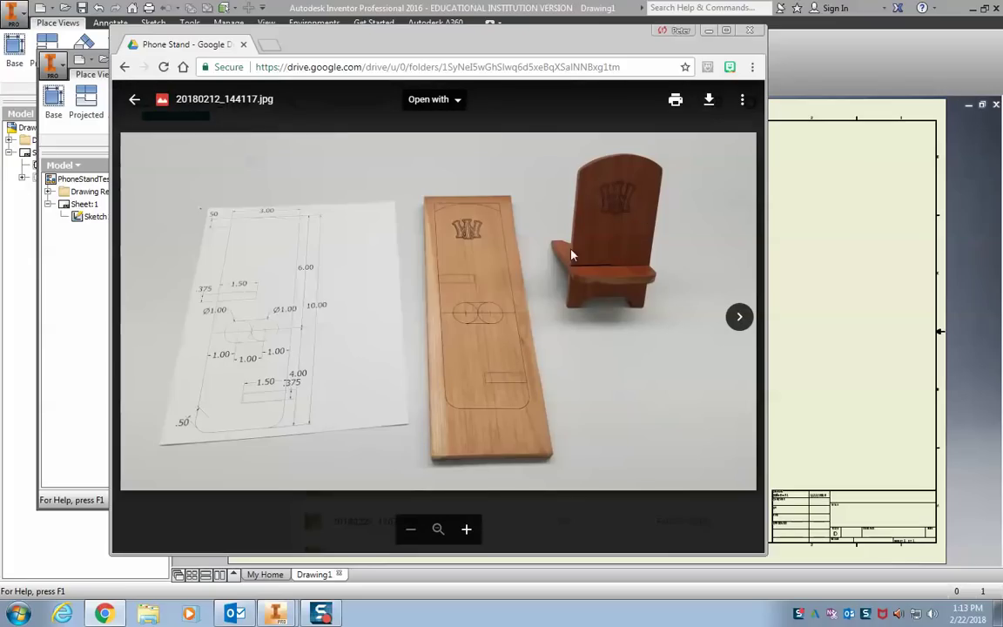
Look through the phone stand photos up to the assembled stand, and switch to the blank drawing in Inventor.
click(737, 317)
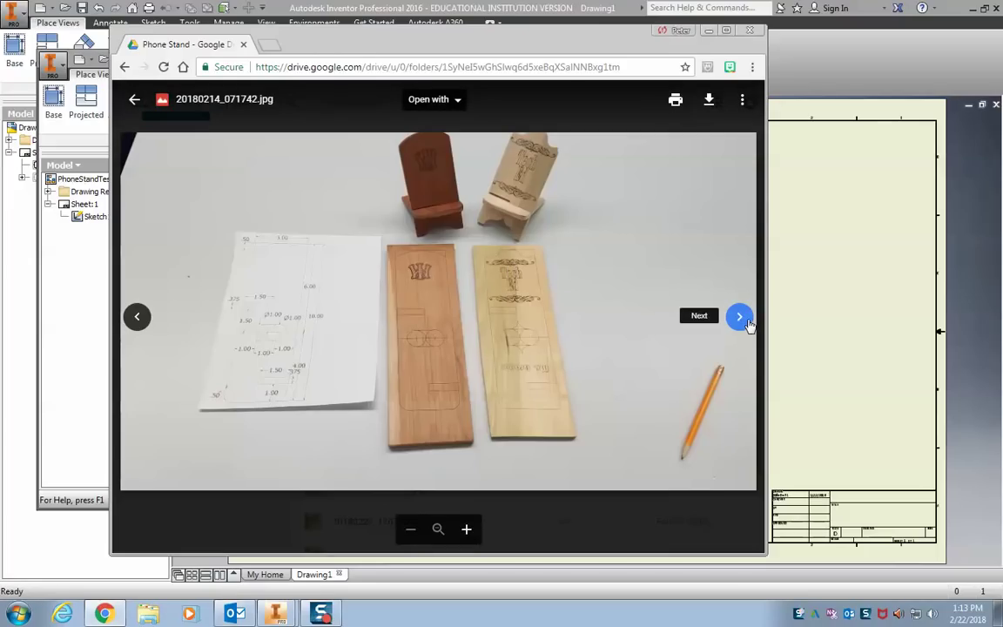
click(739, 319)
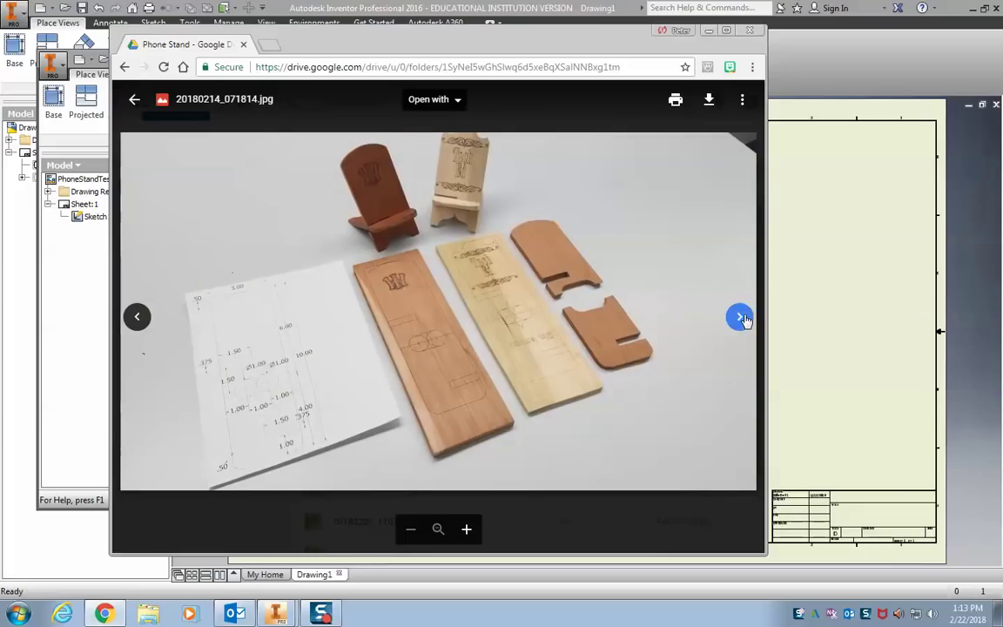
click(740, 318)
click(738, 318)
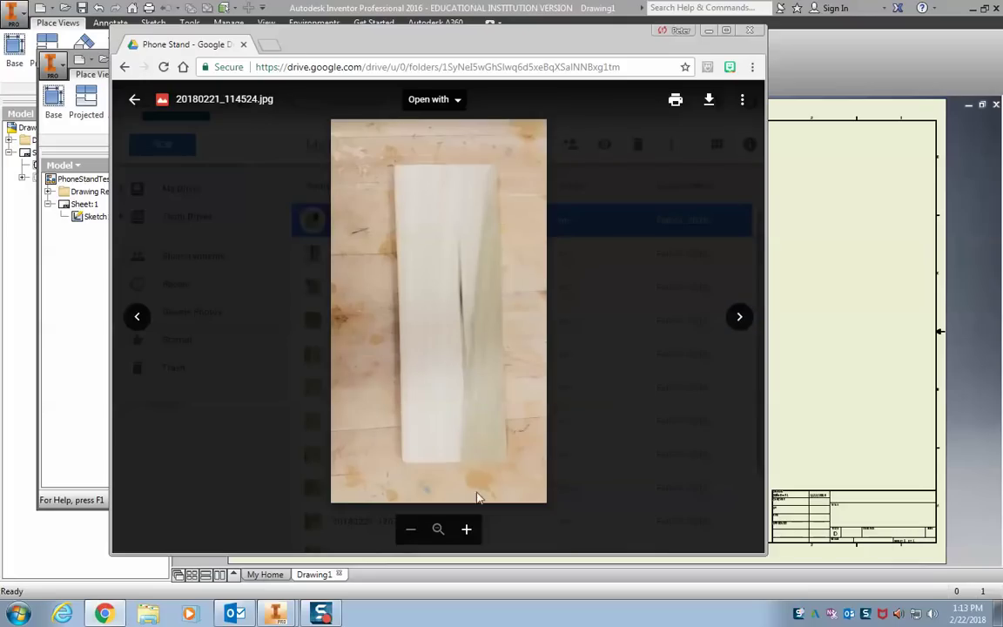
click(739, 317)
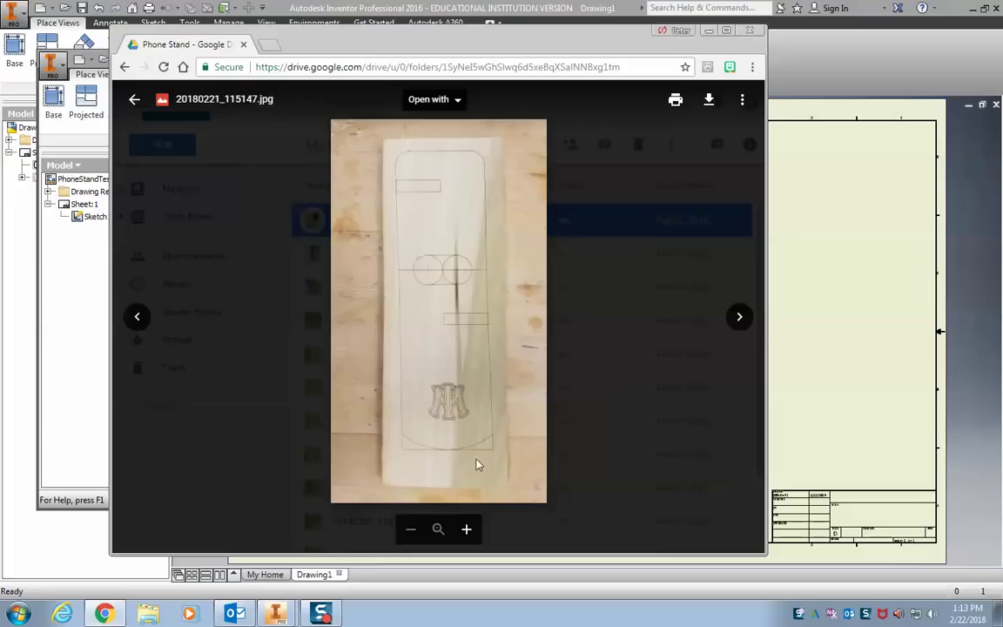
click(739, 317)
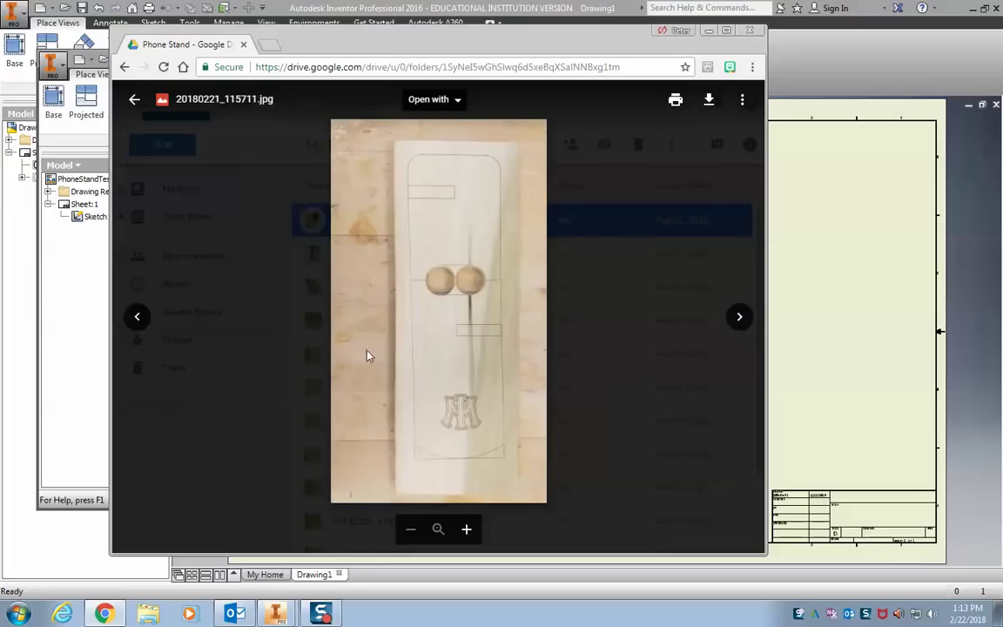
click(740, 317)
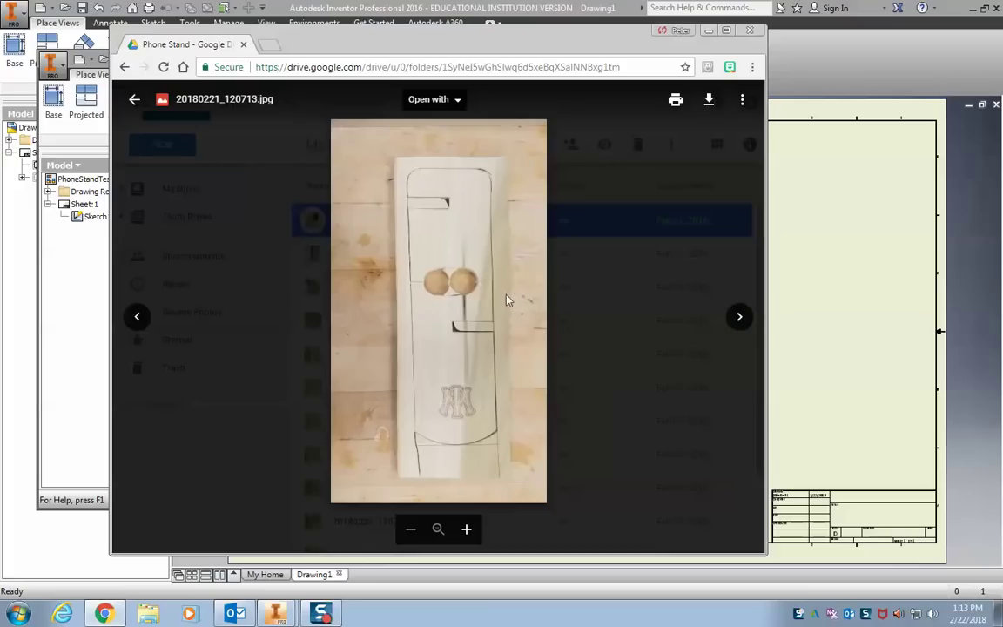
click(739, 317)
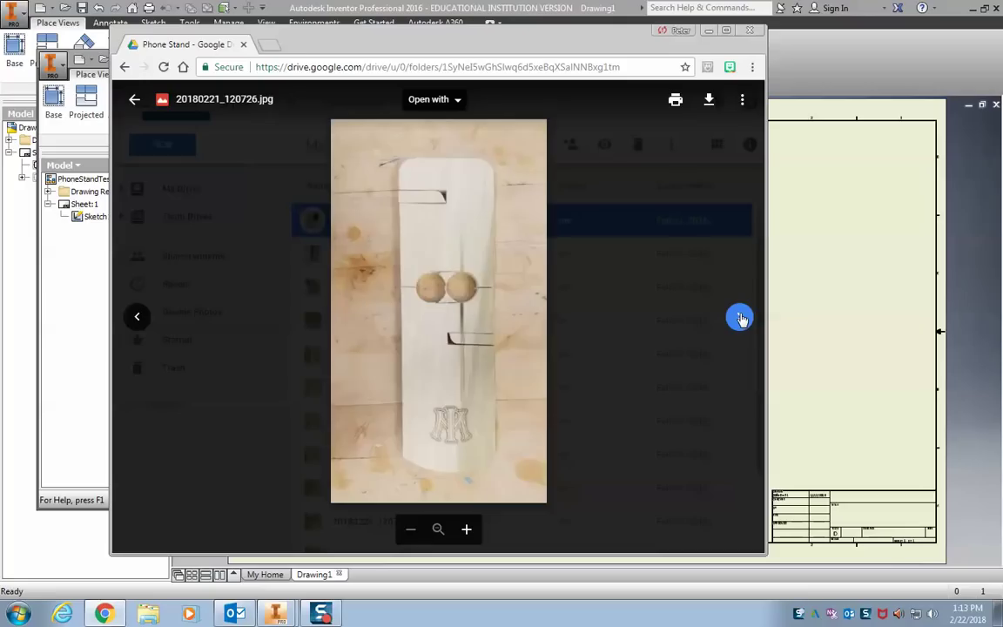
click(739, 317)
click(740, 316)
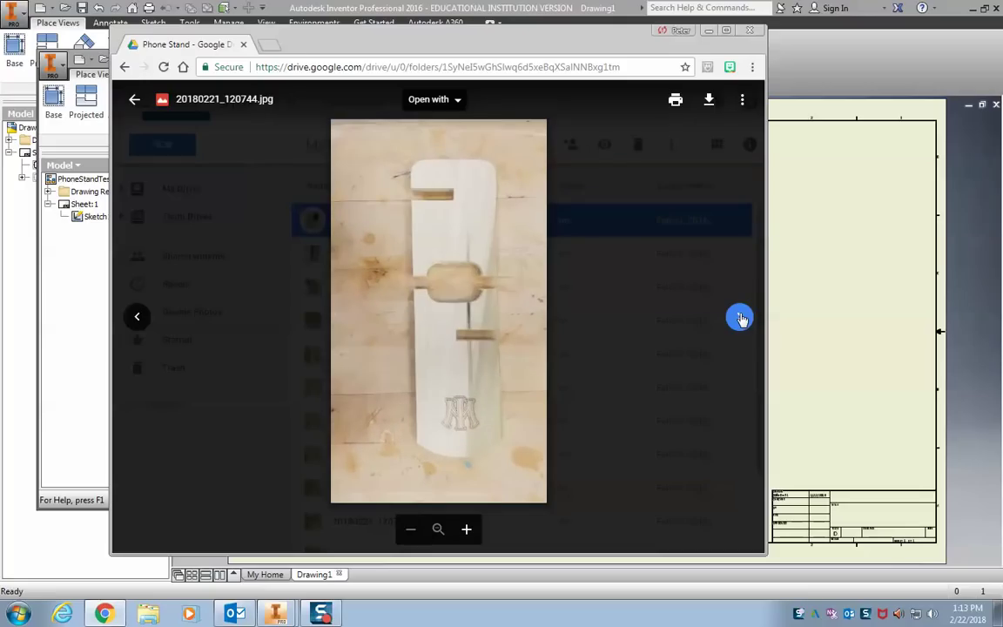
click(740, 317)
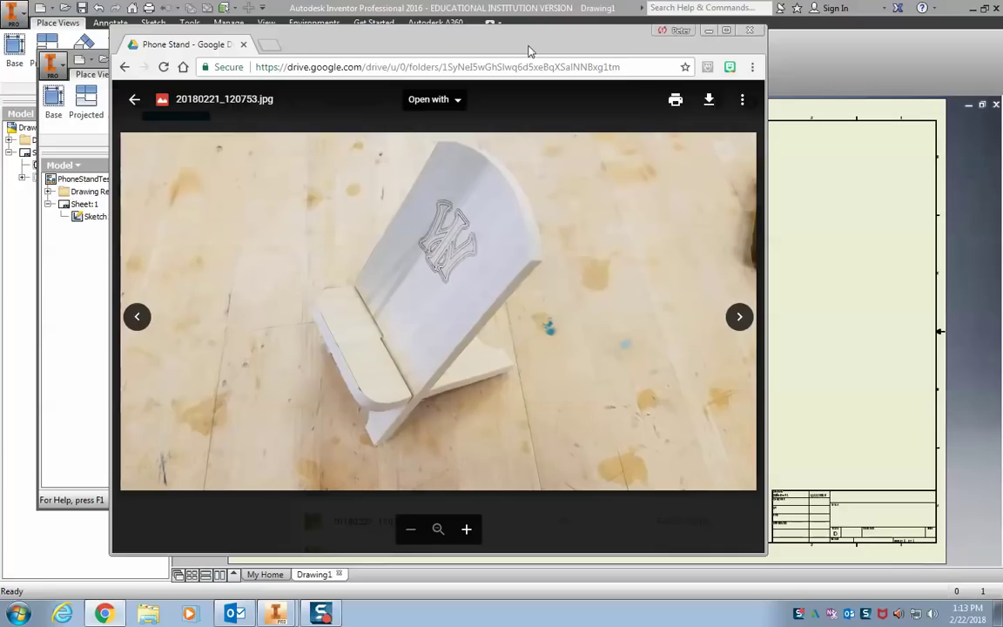
click(709, 30)
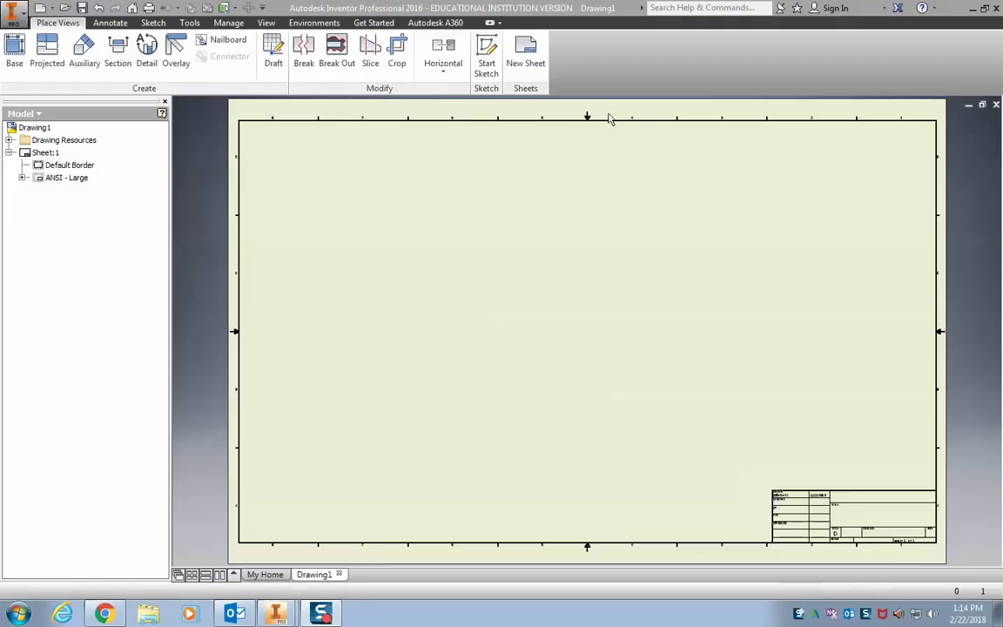
Examine the drawing sheet's border and title block up close.
scroll(520, 119, up, 5)
scroll(667, 148, down, 2)
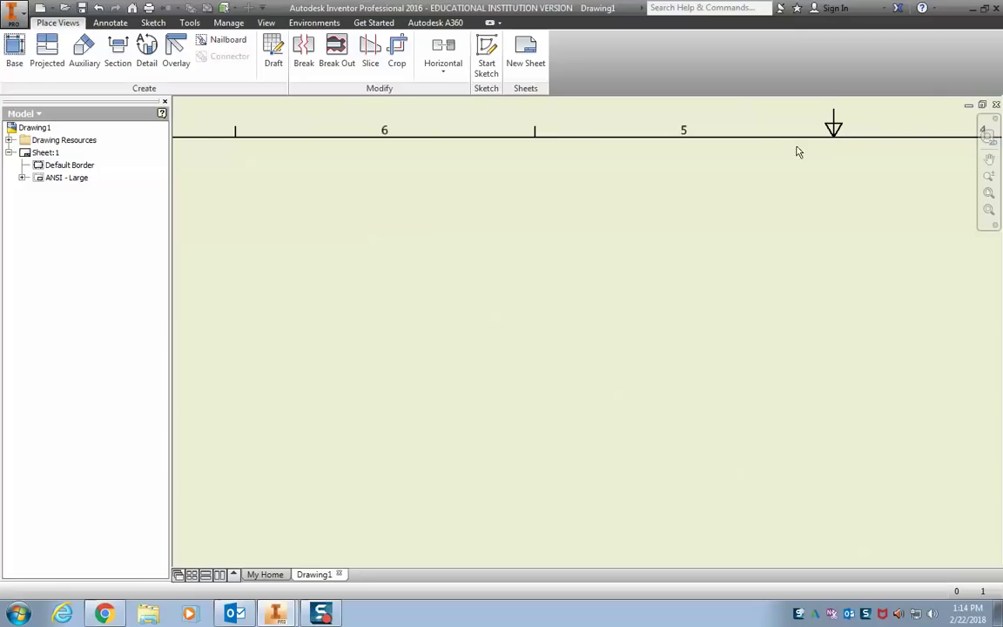
scroll(795, 217, down, 4)
scroll(425, 189, up, 6)
scroll(781, 369, down, 3)
scroll(526, 307, up, 5)
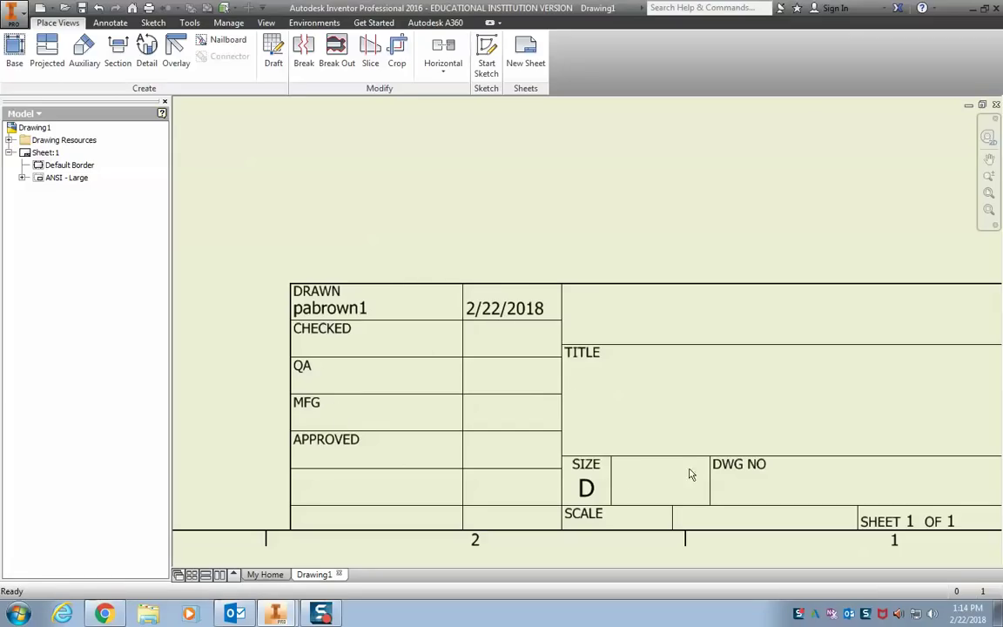
scroll(830, 462, down, 5)
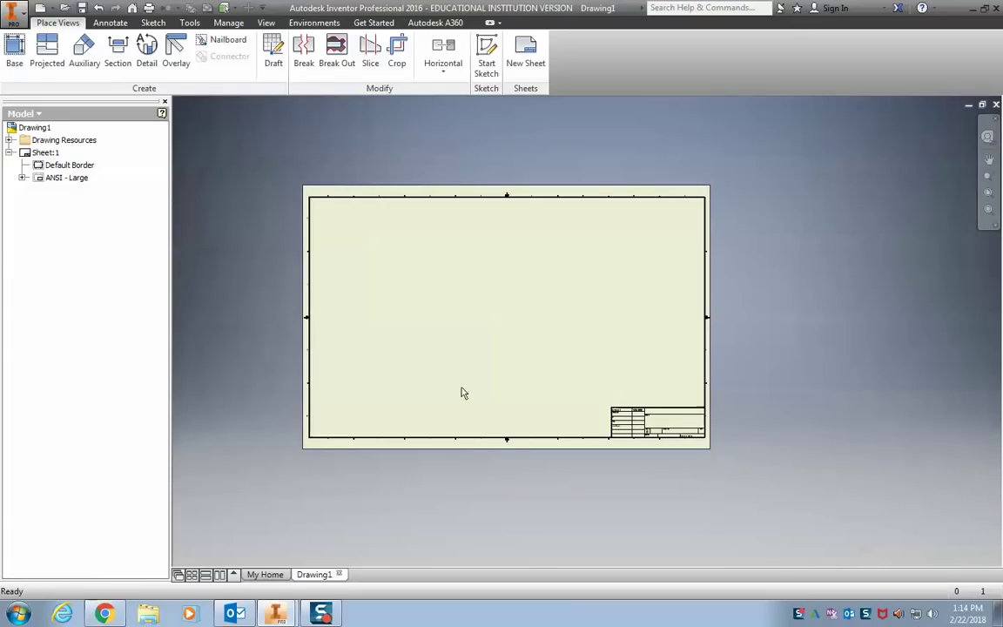
scroll(631, 405, up, 5)
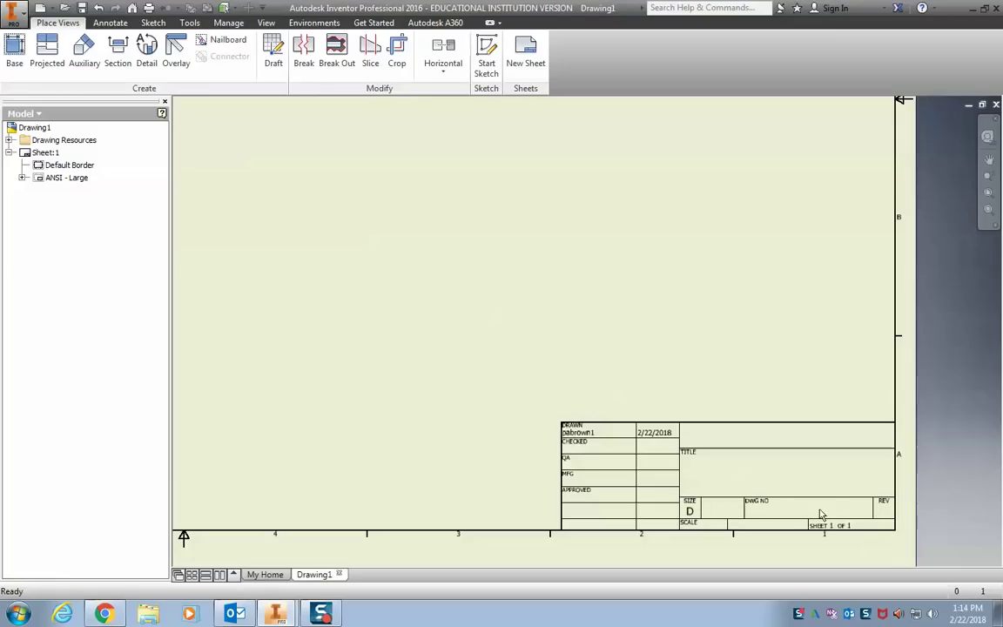
scroll(447, 381, down, 5)
mouse_move(392, 320)
middle_down()
mouse_move(506, 374)
mouse_move(566, 358)
middle_up()
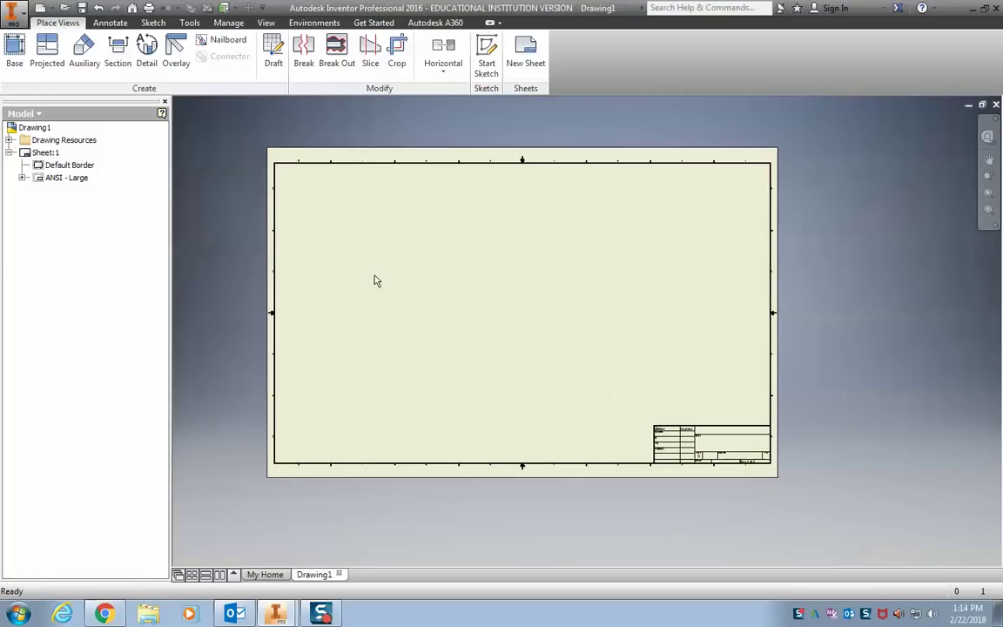
Delete the ANSI - Large title block and the default border from Sheet:1.
click(77, 180)
right_click(78, 180)
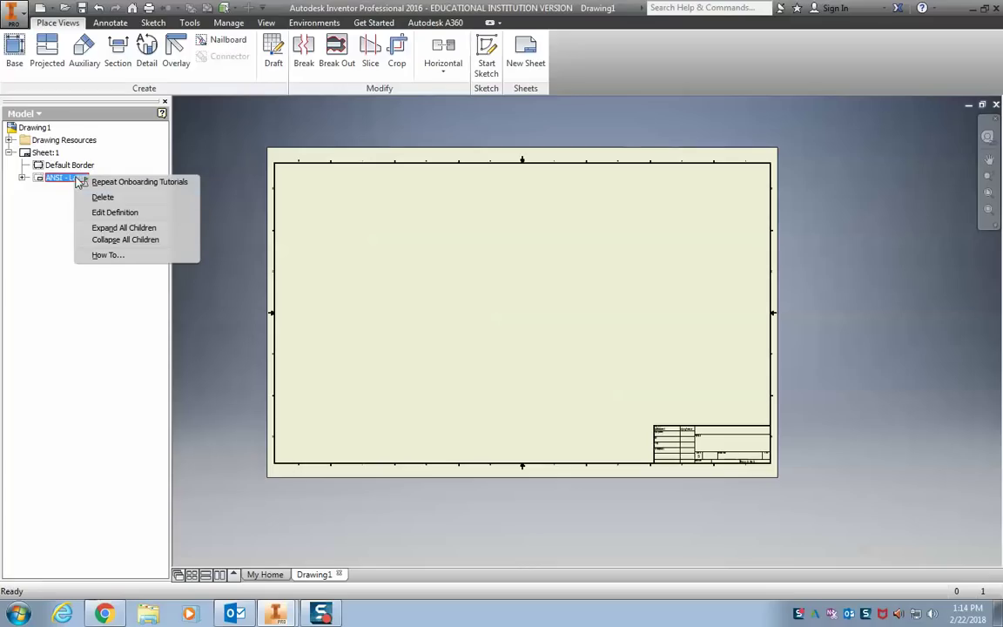
click(59, 155)
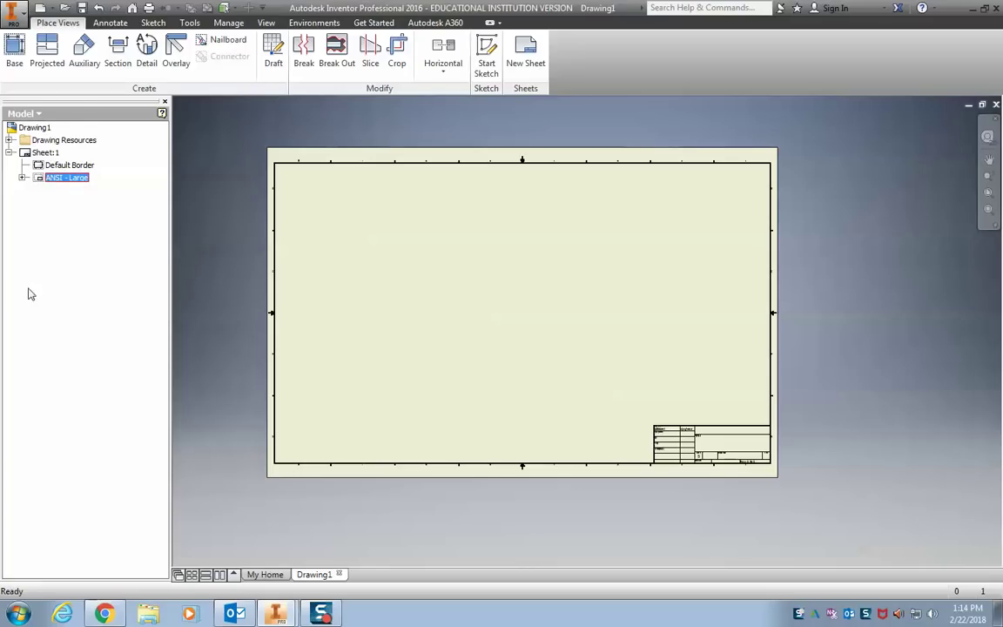
right_click(54, 178)
click(77, 196)
click(71, 166)
right_click(71, 167)
click(91, 186)
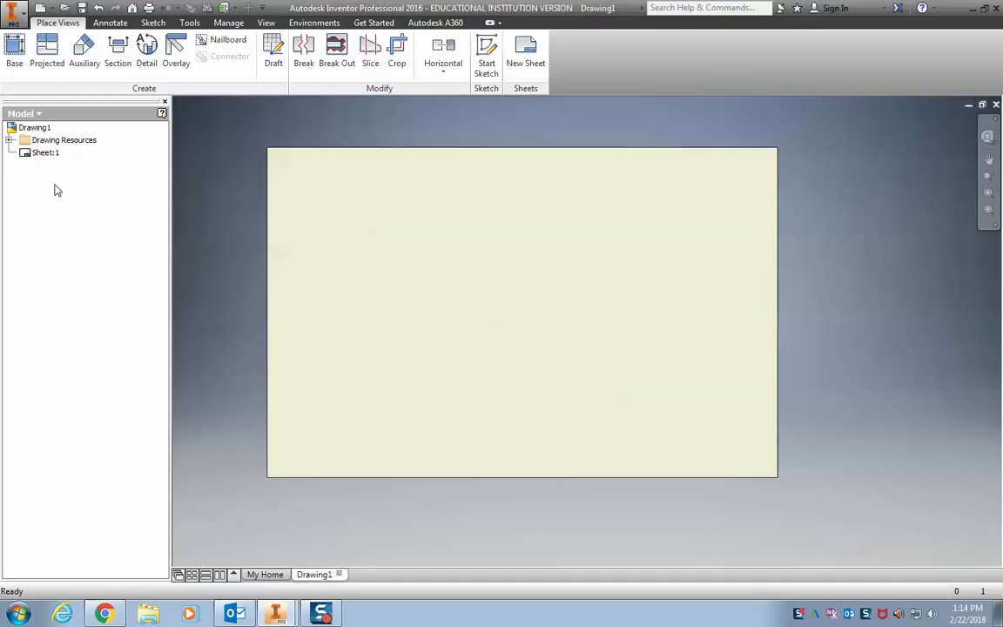
click(57, 154)
right_click(48, 156)
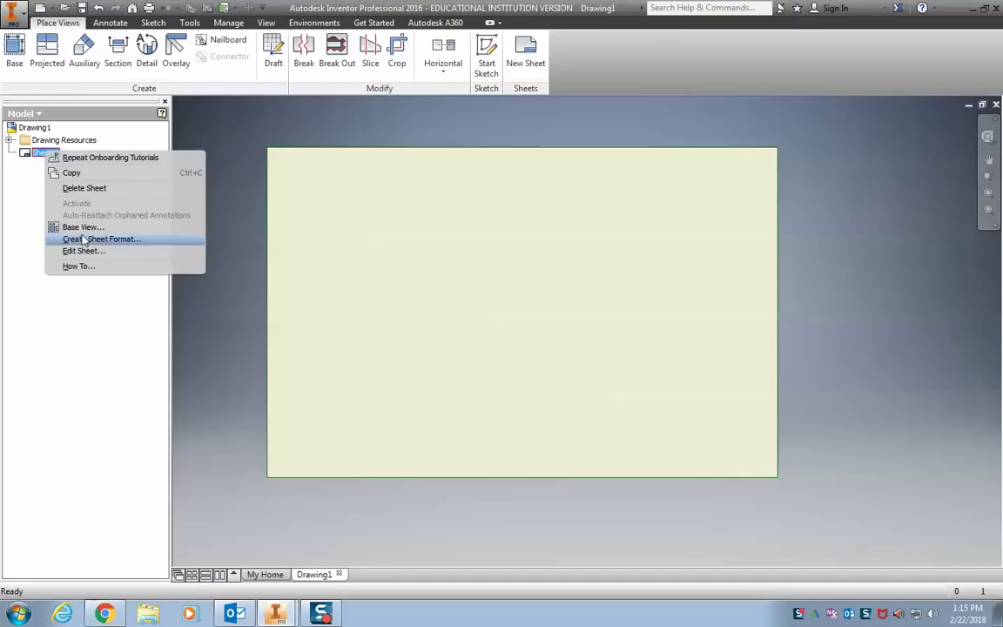
click(443, 232)
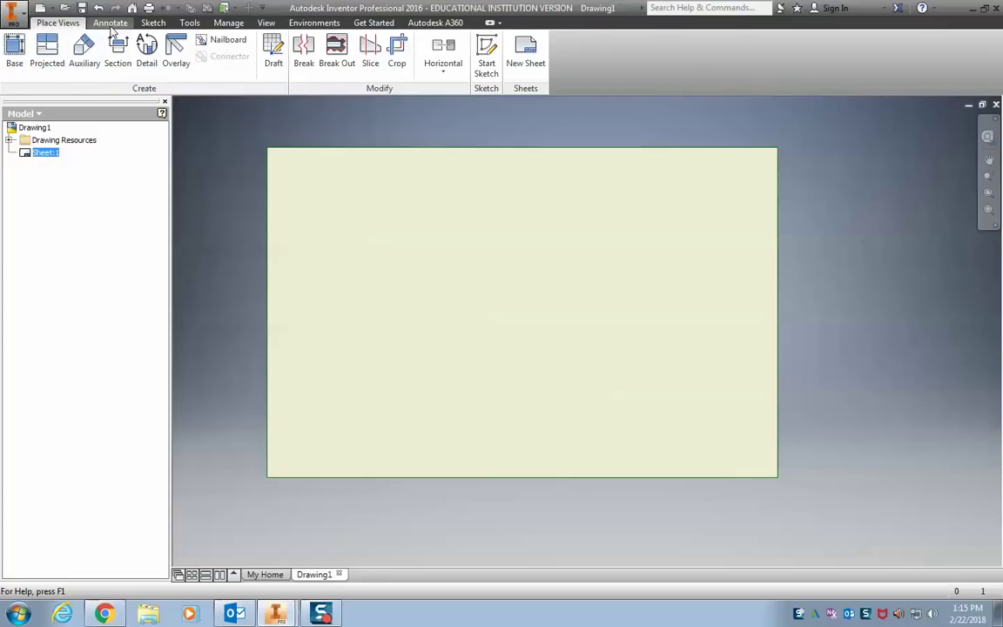
click(111, 26)
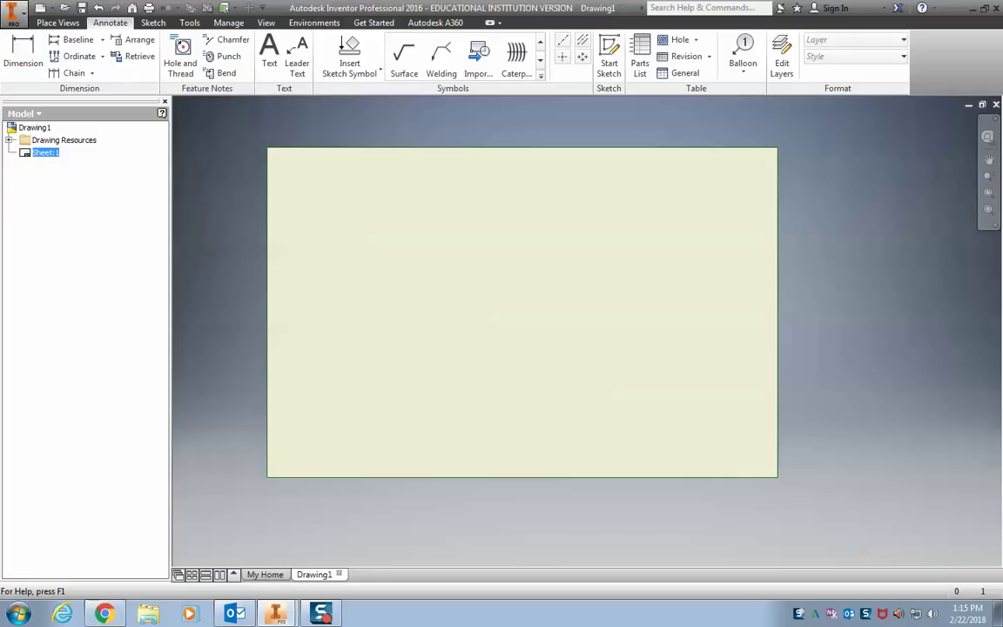
Start a new sketch on the blank sheet and look through the circle, rectangle and arc tool variants.
click(148, 24)
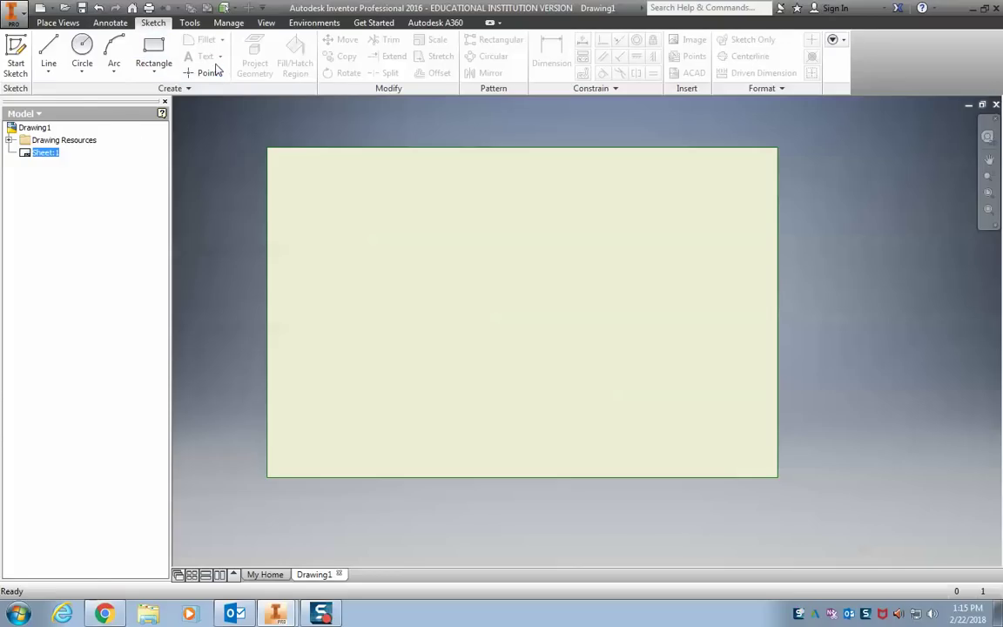
click(8, 51)
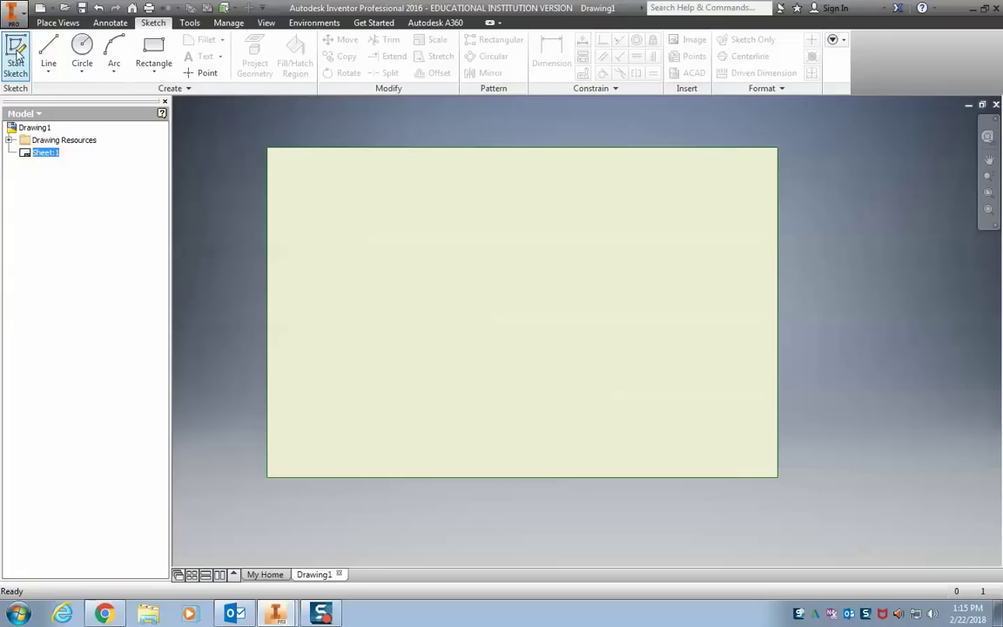
click(140, 52)
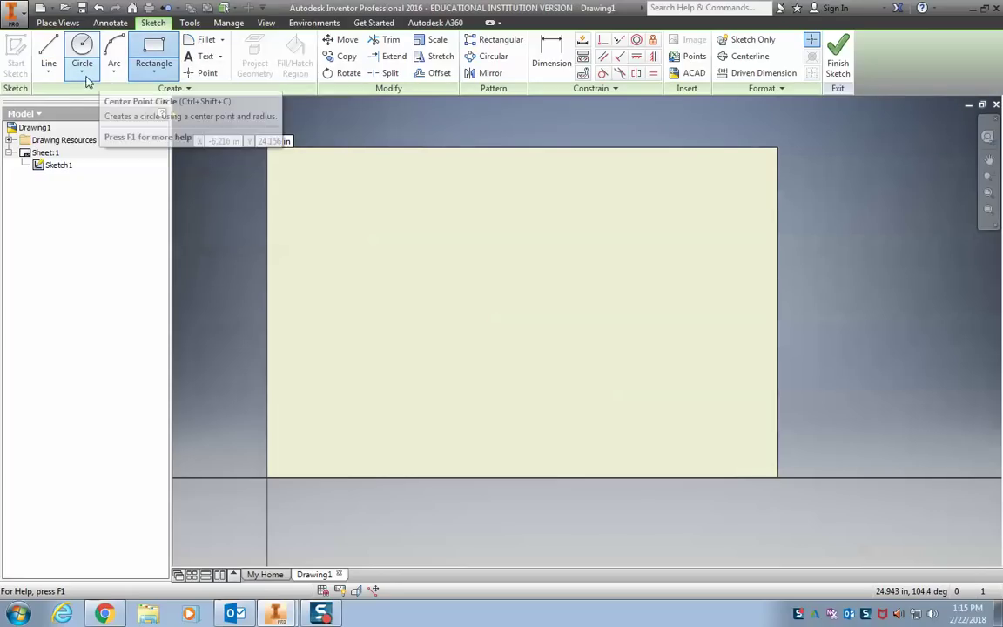
click(82, 72)
click(153, 75)
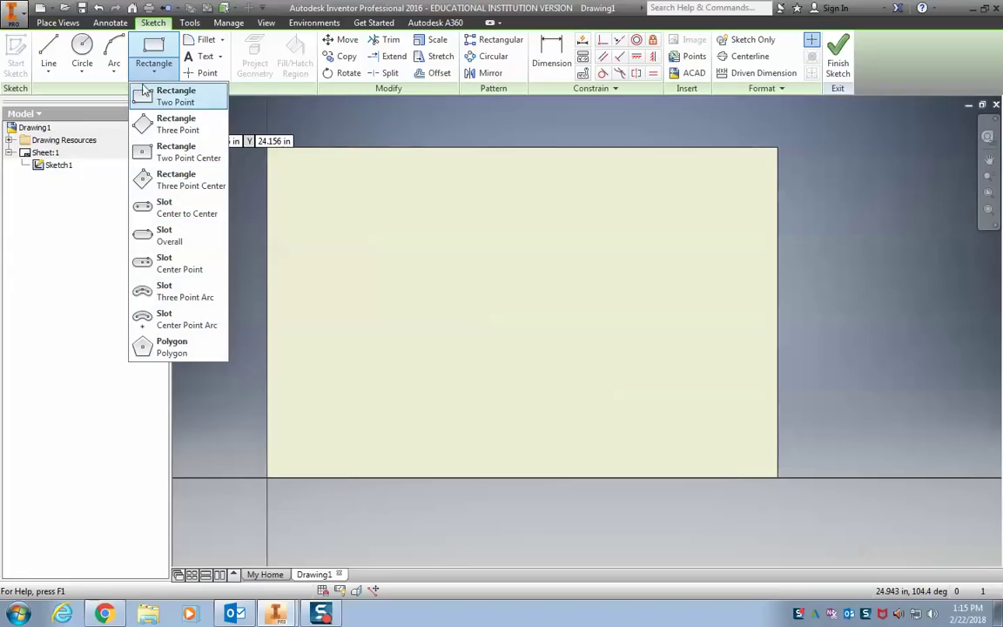
click(110, 70)
Draw a freehand two-point rectangle in the middle of the sheet and finish the sketch.
click(146, 48)
click(344, 197)
click(640, 411)
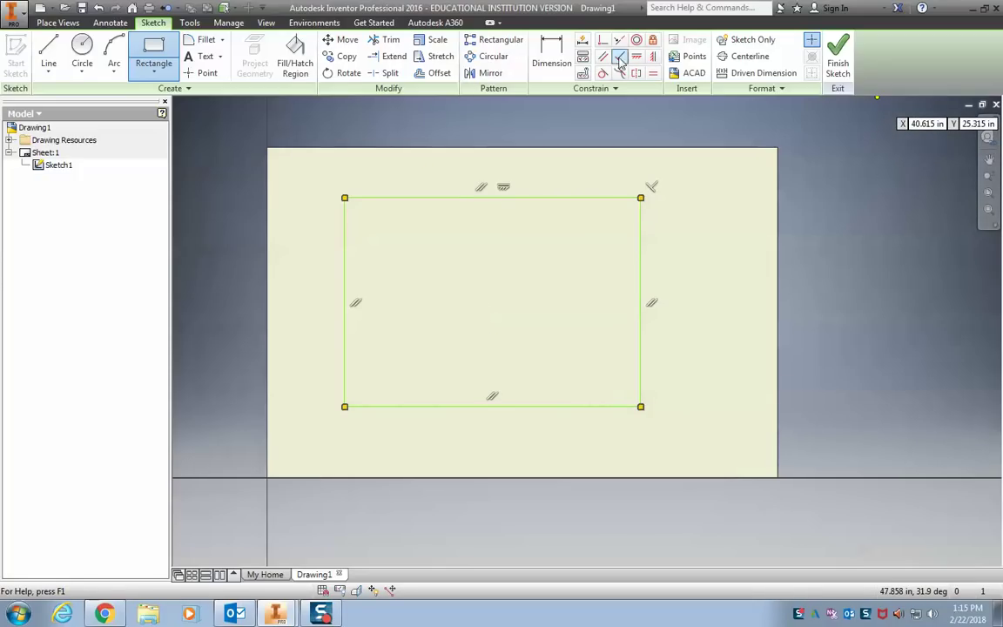
click(837, 54)
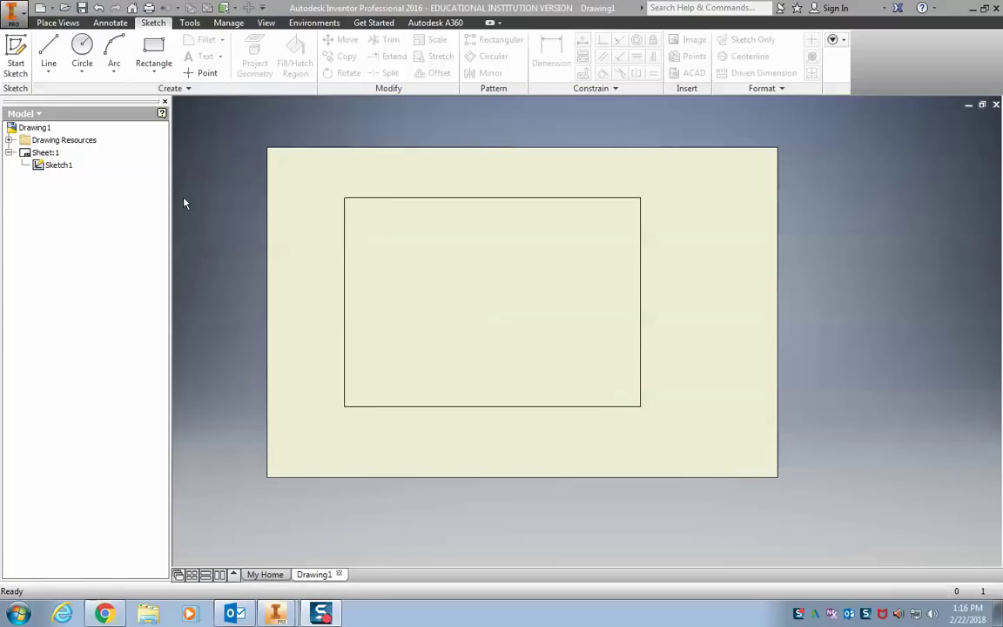
Reopen the existing sketch for editing and delete the whole rectangle.
click(59, 165)
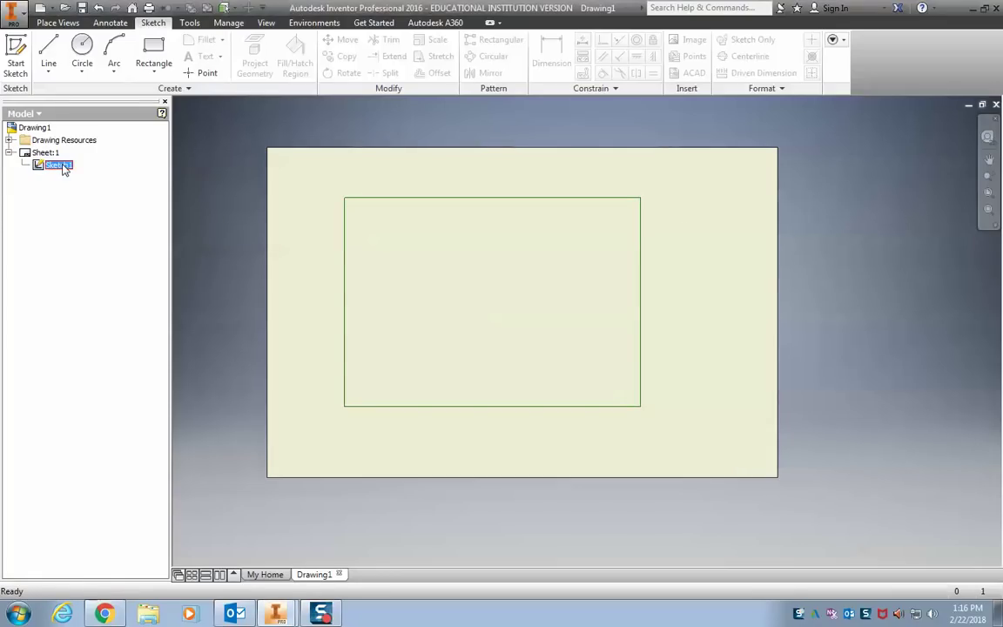
right_click(60, 166)
click(74, 199)
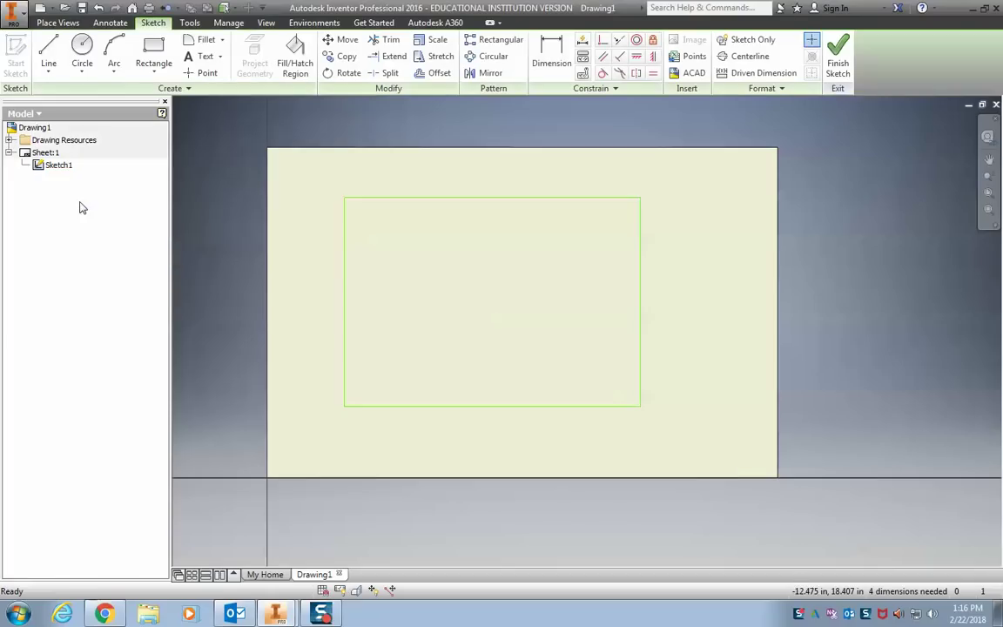
mouse_move(333, 185)
mouse_down()
mouse_move(756, 481)
mouse_move(745, 457)
mouse_up()
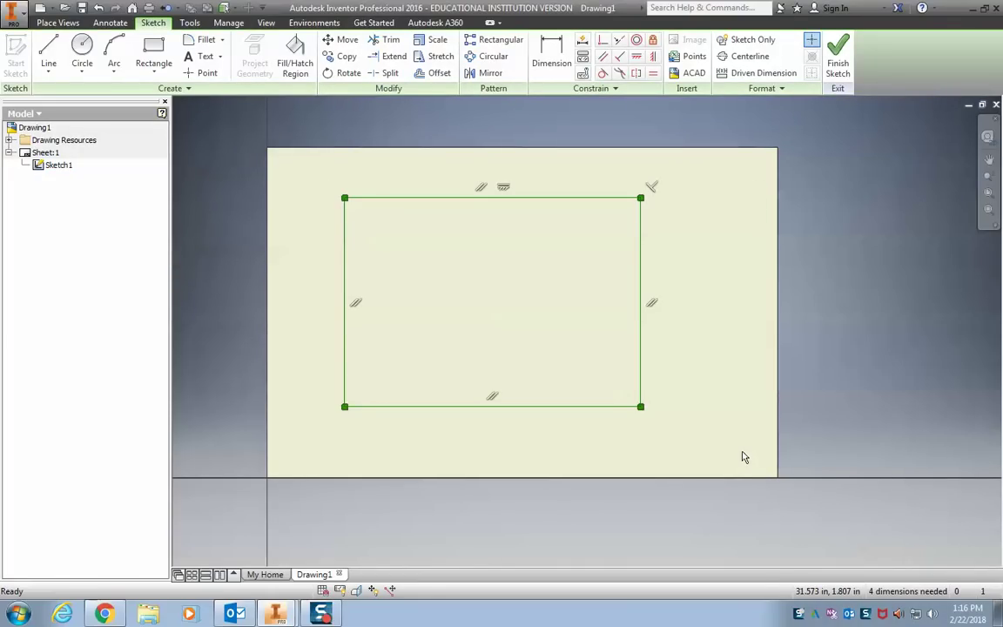
key(Delete)
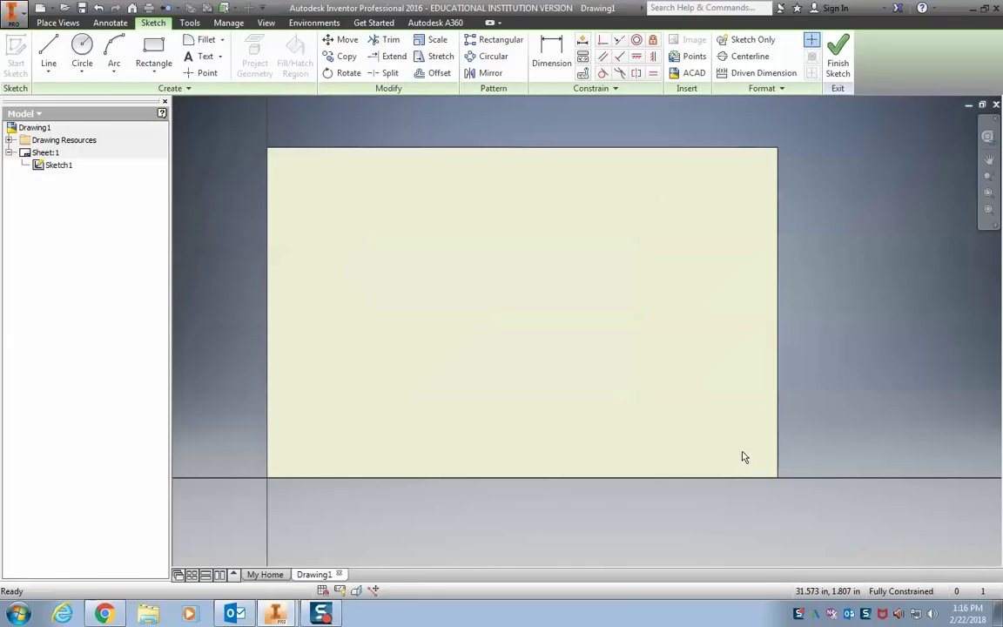
Draw a two-point rectangle 3 in wide and 10 in high in the upper-left area of the sheet.
click(152, 48)
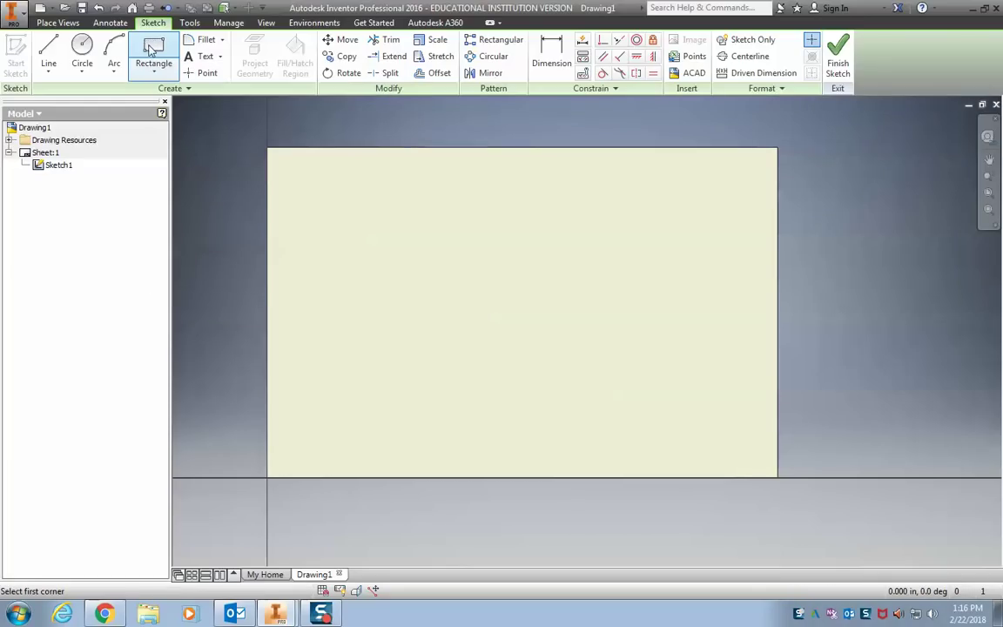
click(315, 189)
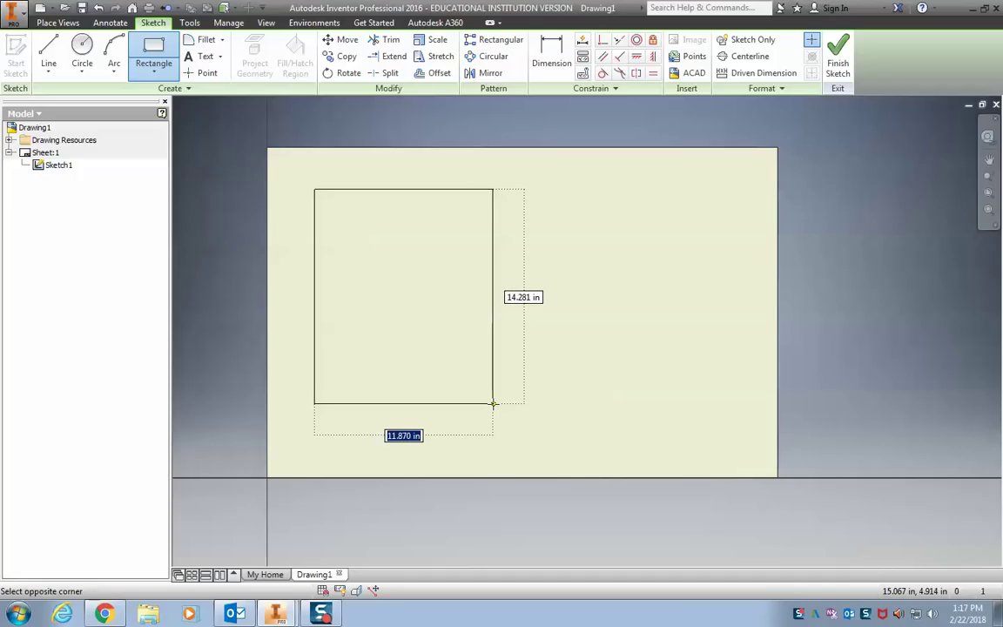
text(3)
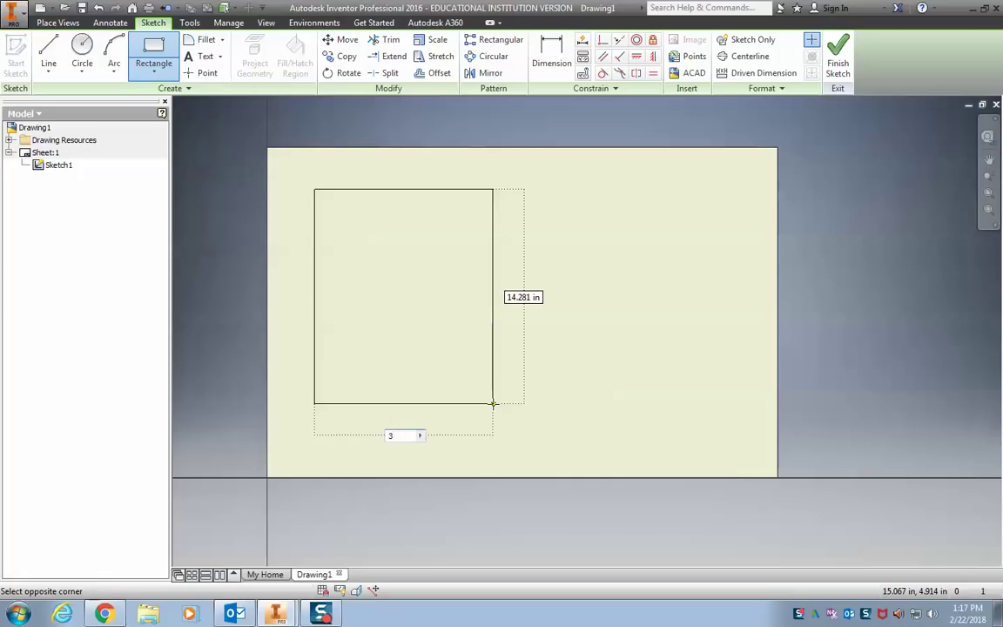
key(Tab)
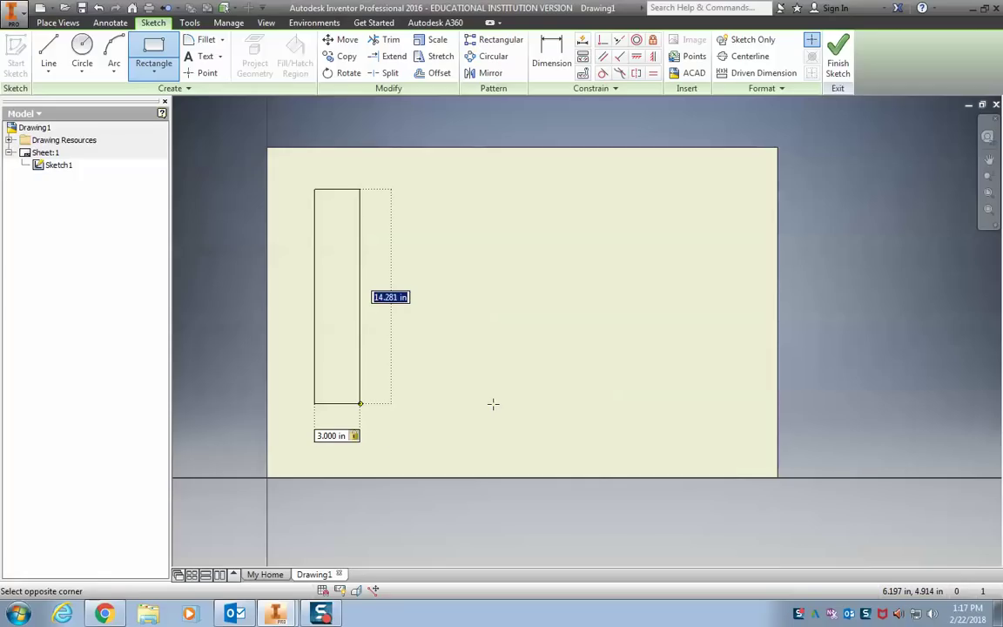
text(10)
key(Return)
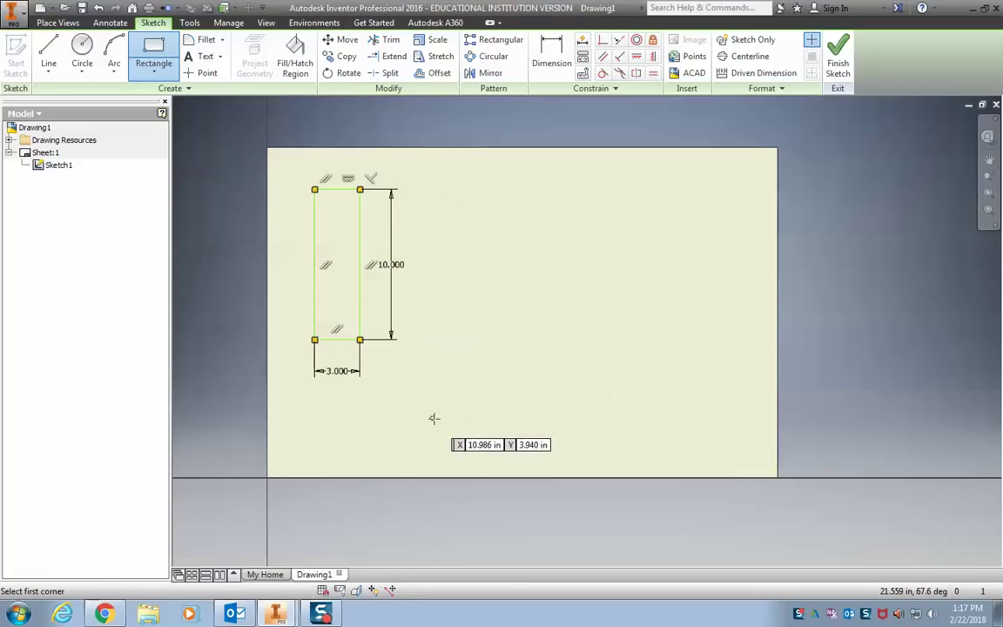
Draw a second freehand rectangle about 9.3 by 7.4 in beside the first and dimension its width as 3 in.
click(486, 228)
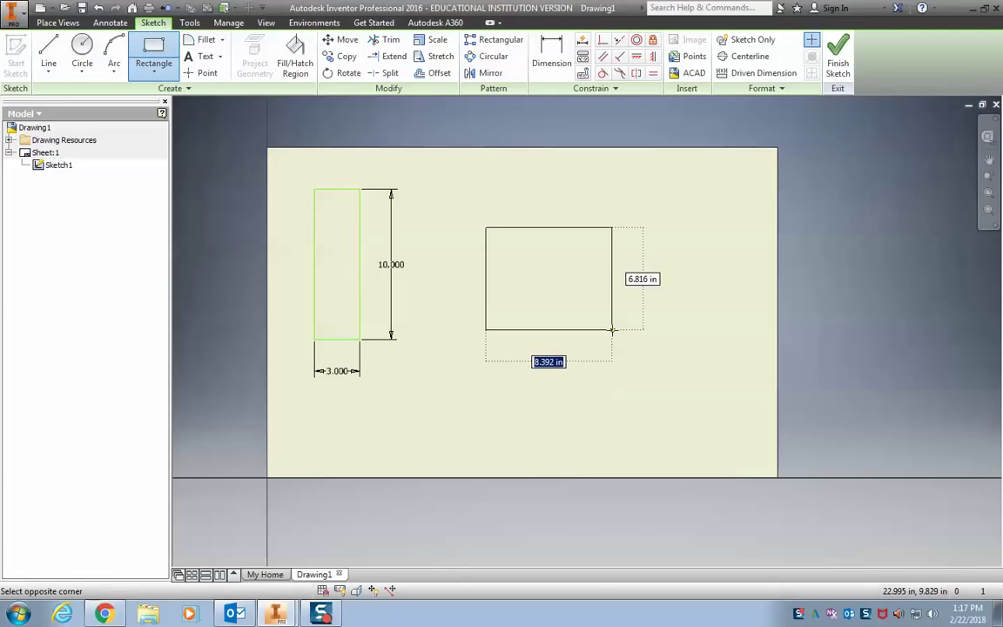
click(625, 339)
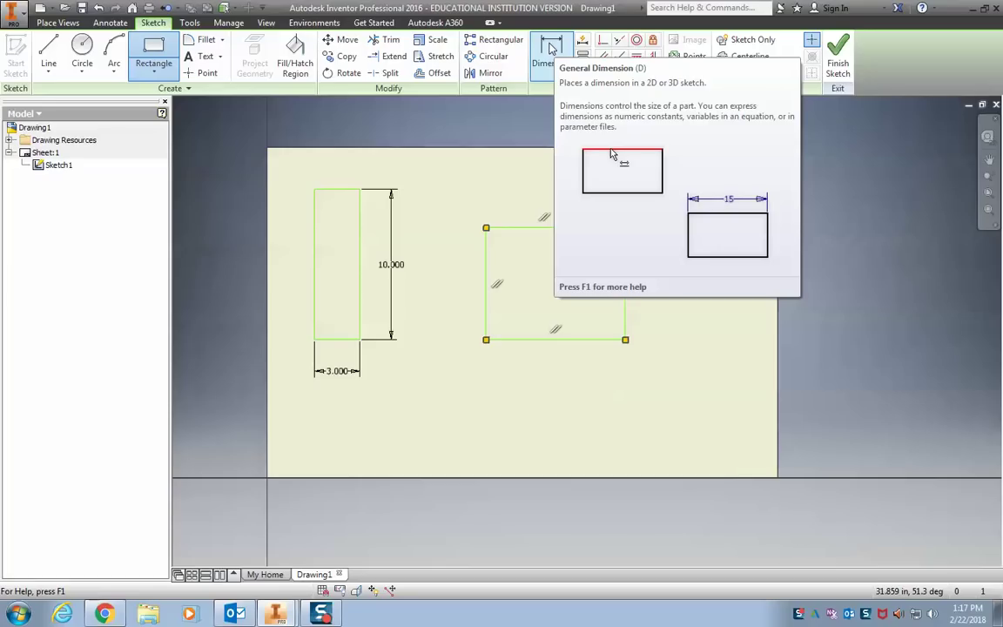
click(551, 47)
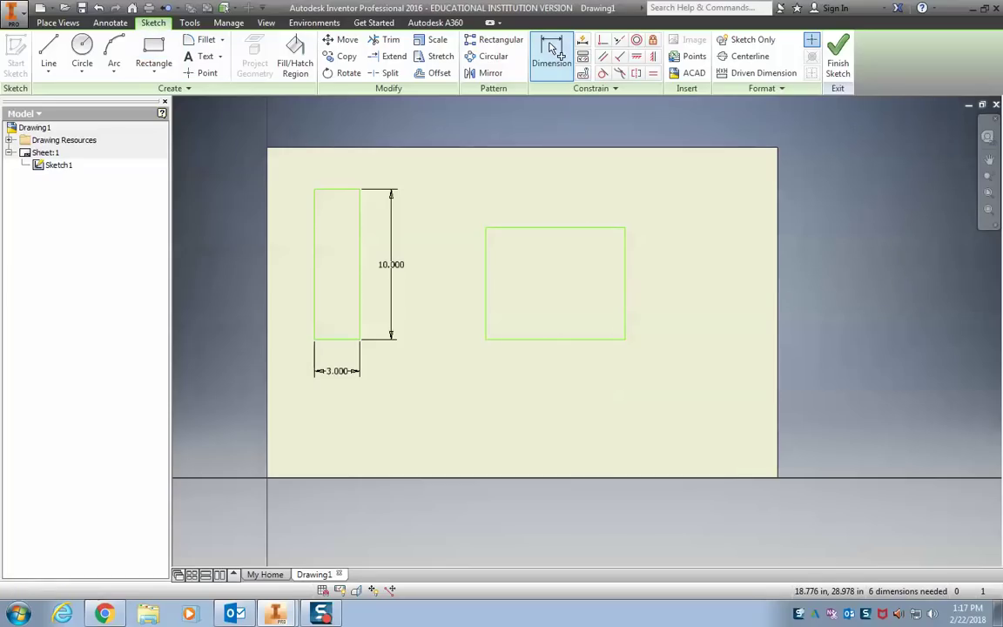
click(527, 347)
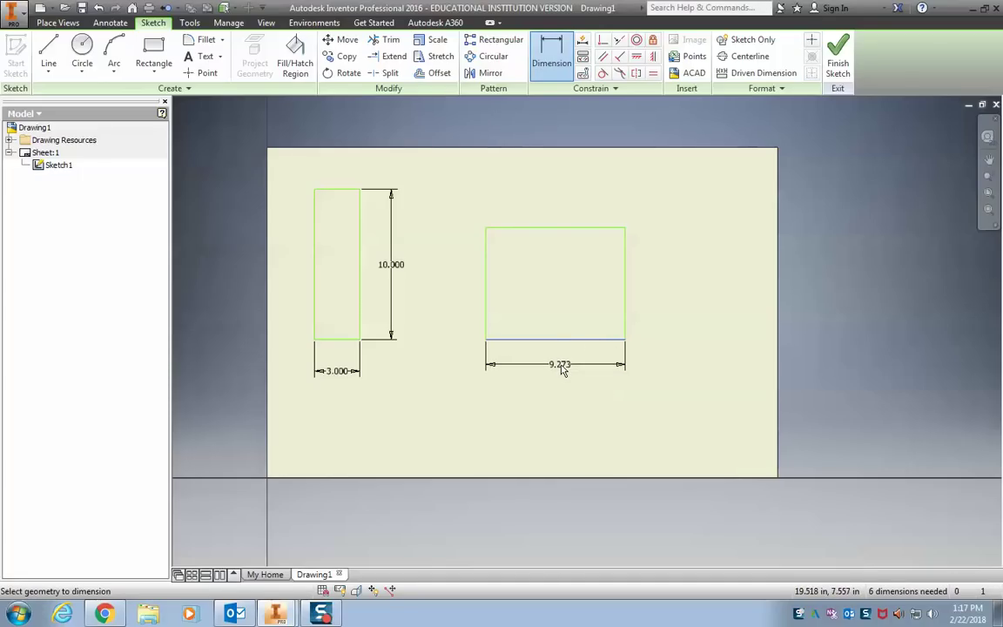
click(563, 369)
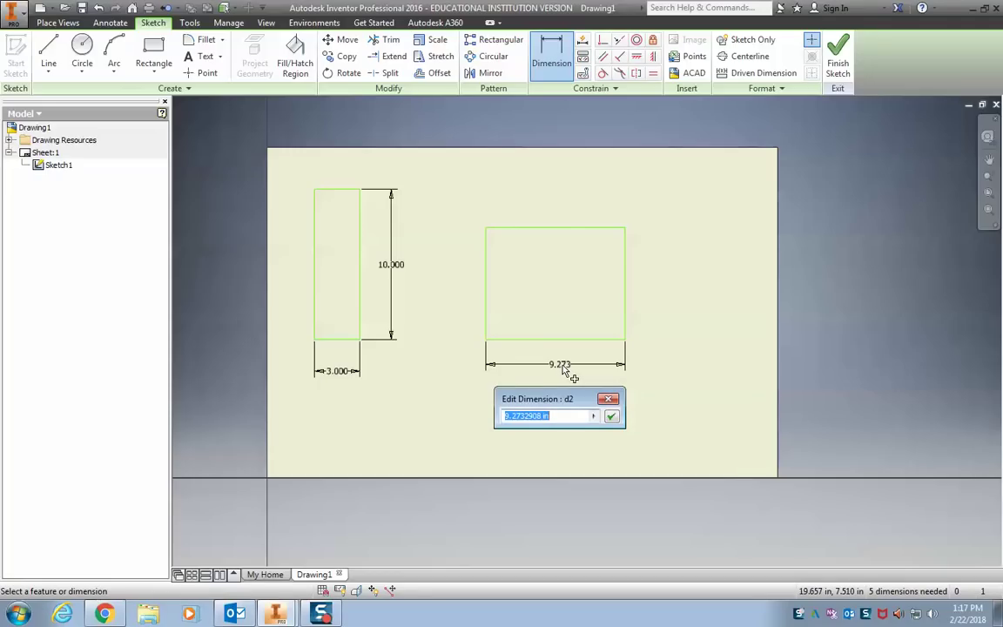
text(3)
key(Return)
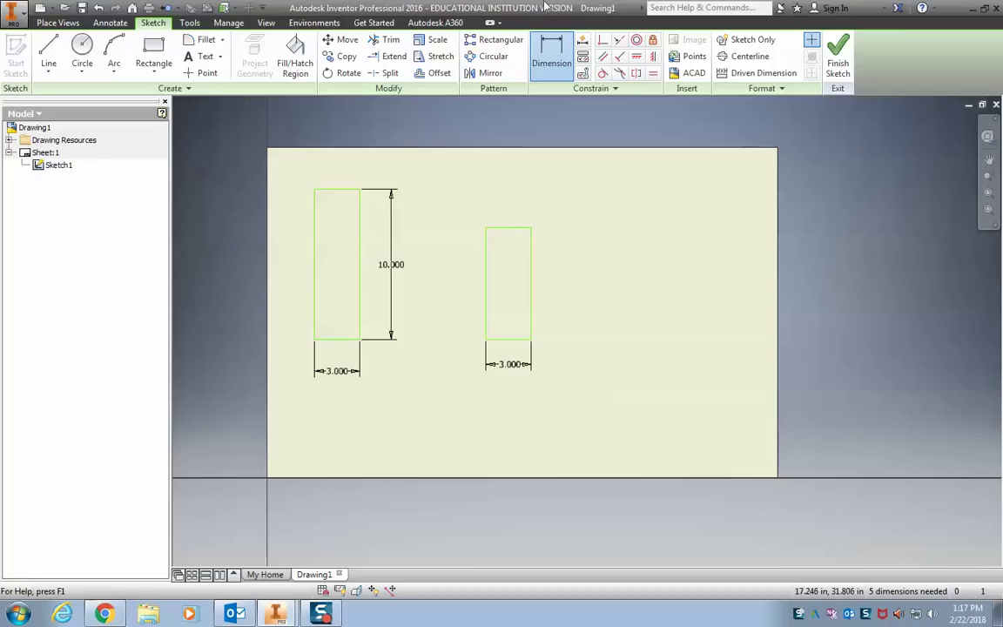
Dimension the second rectangle's height as 10 in.
click(531, 288)
click(580, 280)
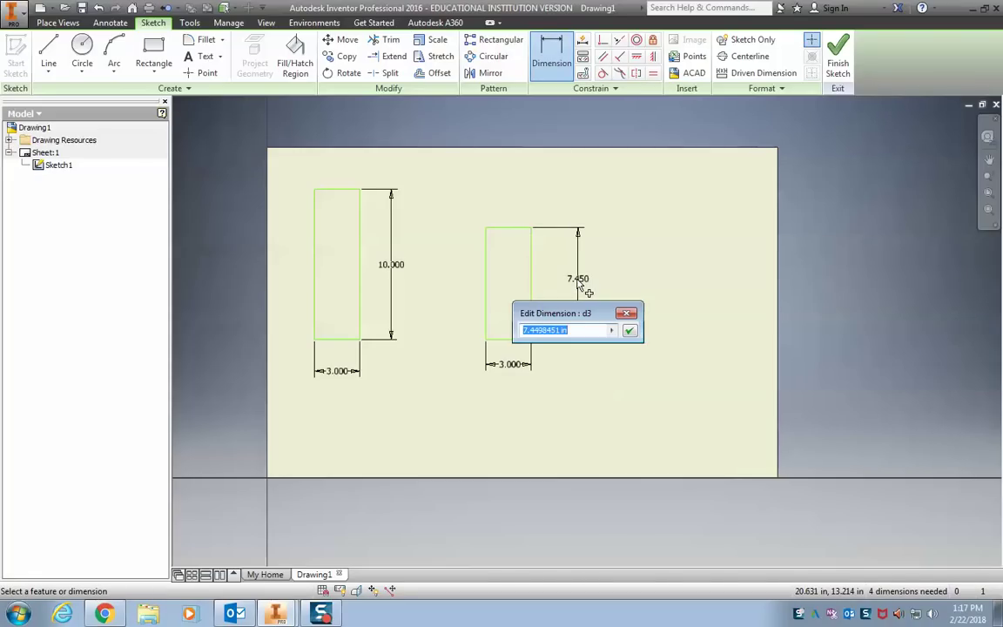
text(10)
key(Return)
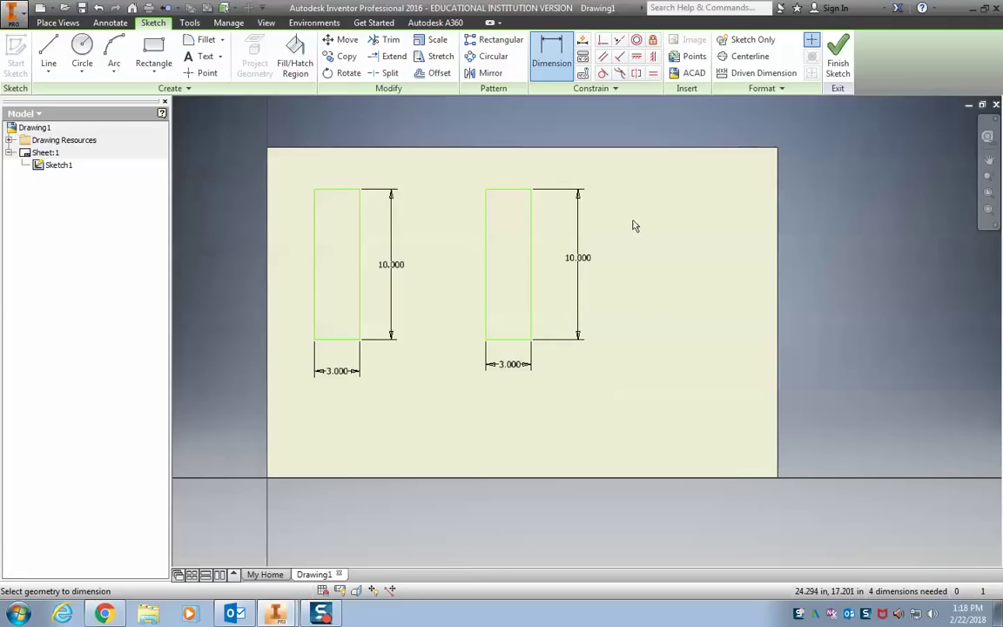
Undo the second rectangle together with its width and height dimensions.
click(99, 8)
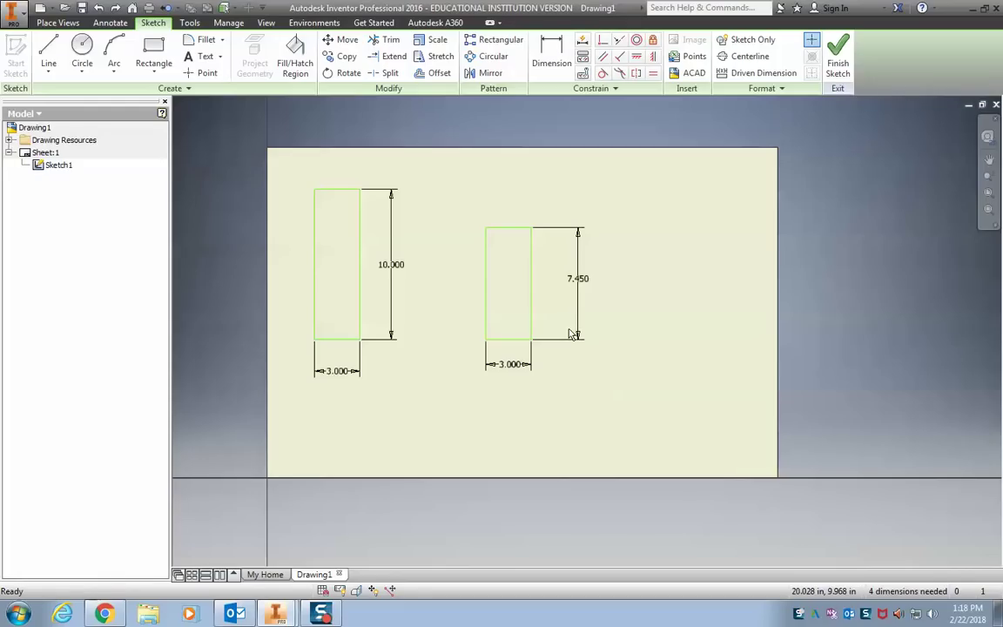
key(ctrl+z)
key(ctrl+z)
key(ctrl+z)
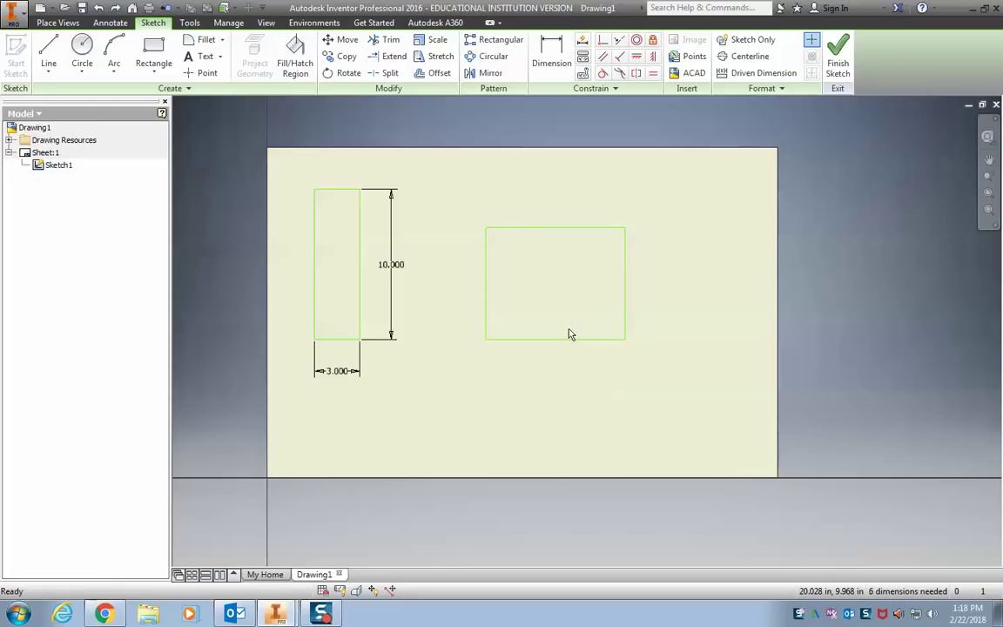
key(ctrl+z)
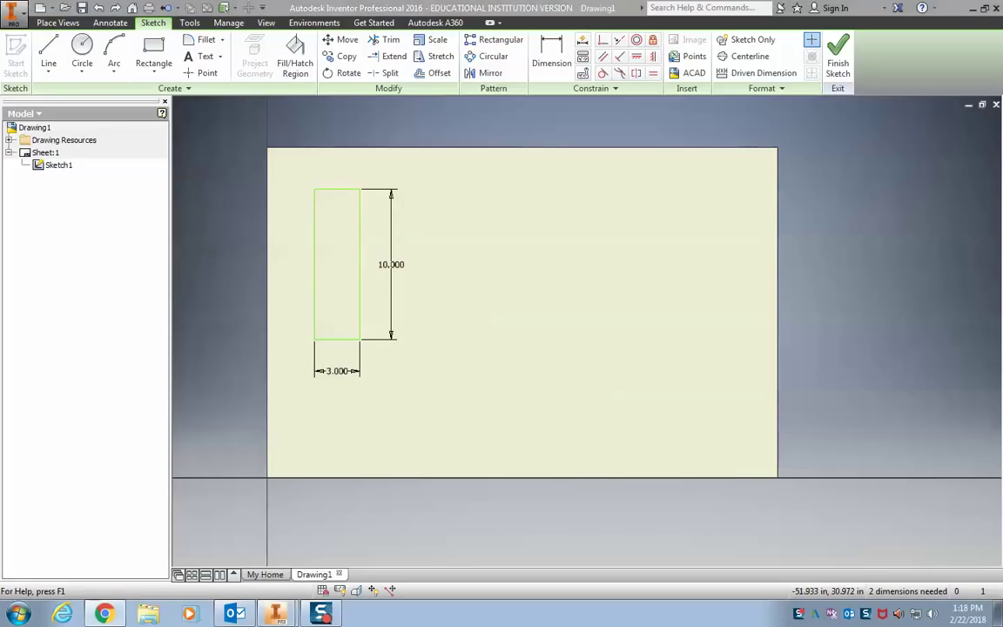
Switch to Chrome, compare the photos of the flat phone stand pieces and the assembled stand, and return to Inventor.
key(alt+Tab)
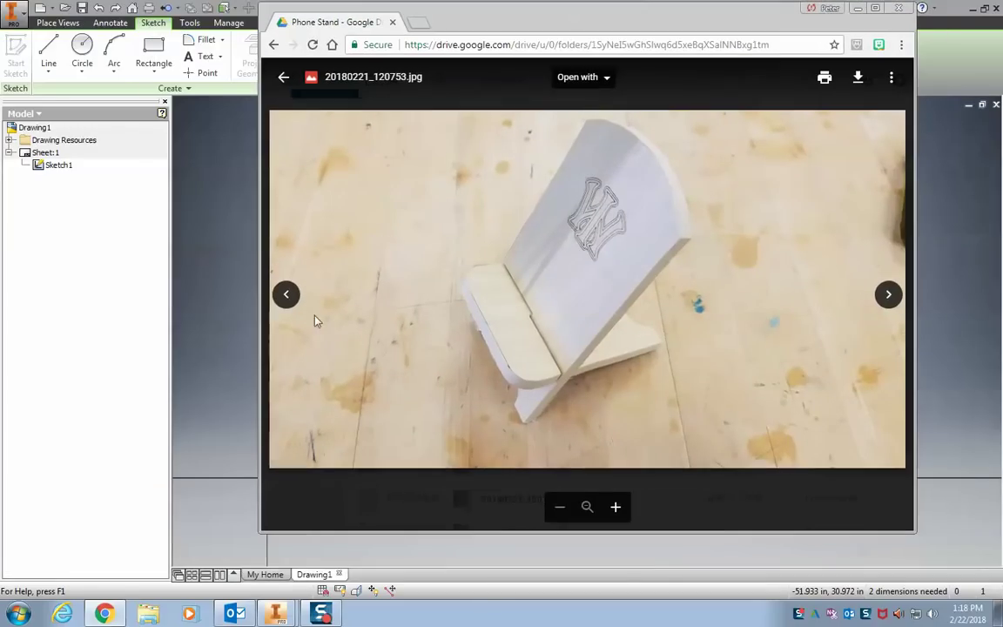
click(287, 295)
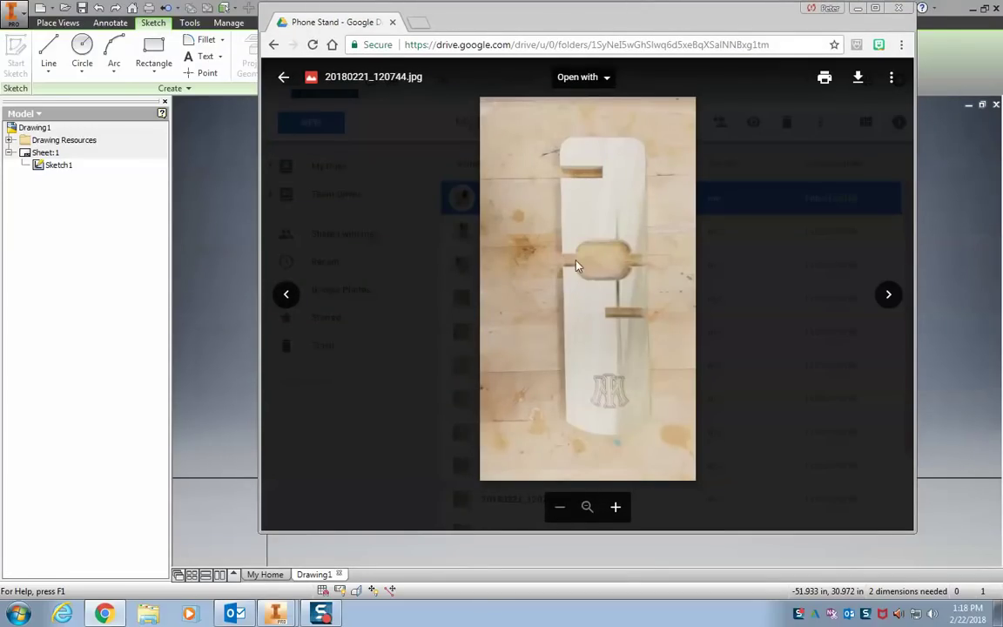
click(888, 296)
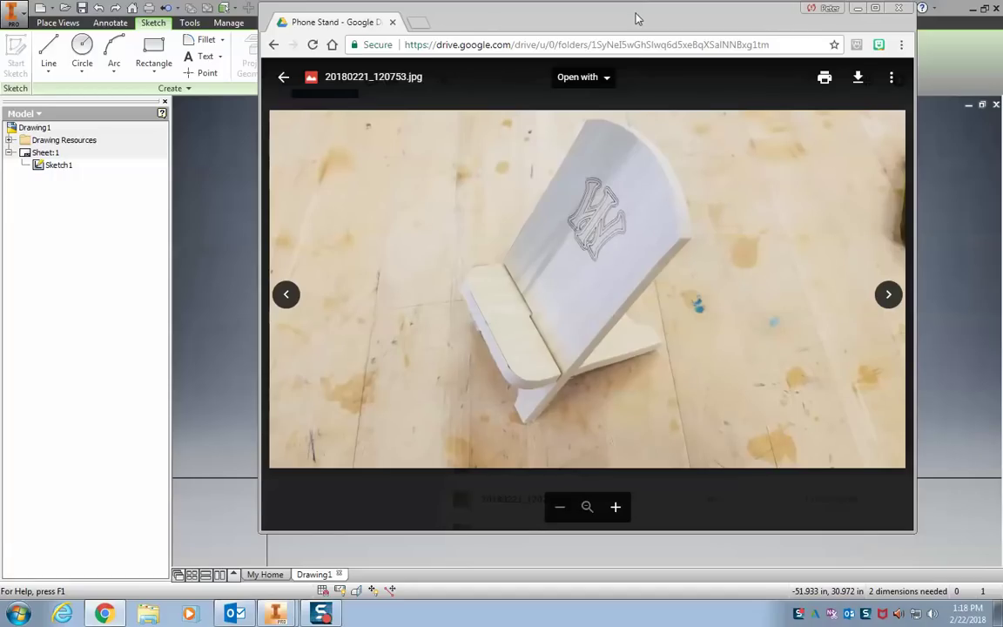
drag(635, 13, 286, 20)
key(alt+Tab)
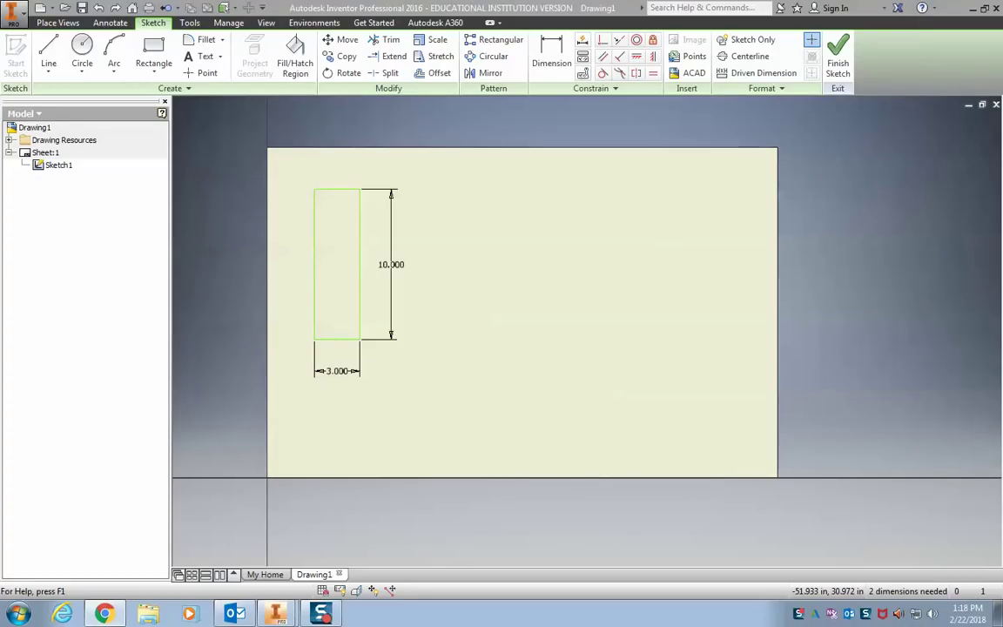
Draw a horizontal line across the full width of the rectangle, about 2.3 in above its bottom edge.
click(49, 54)
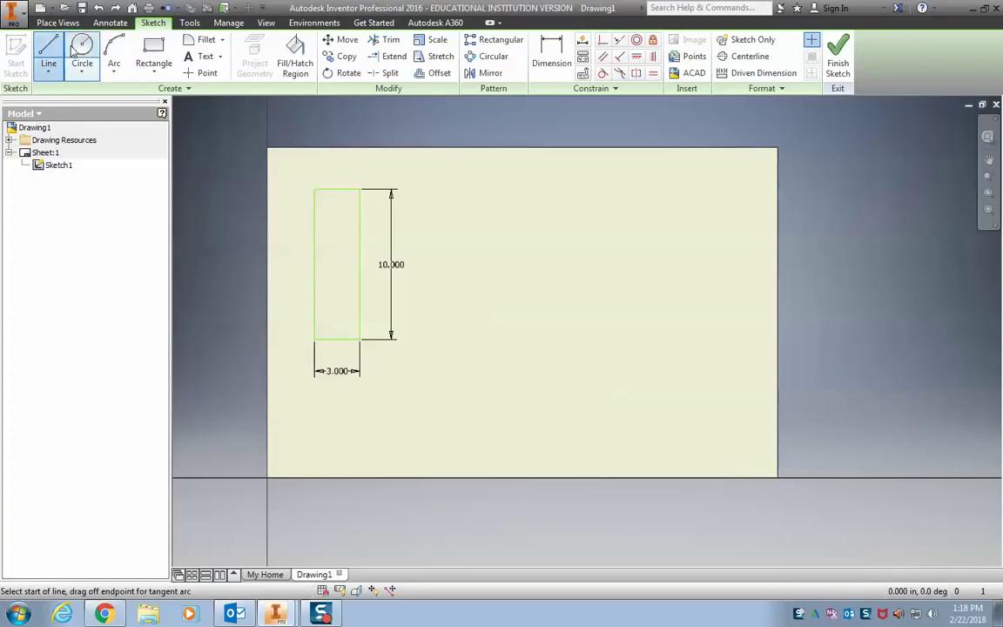
click(314, 304)
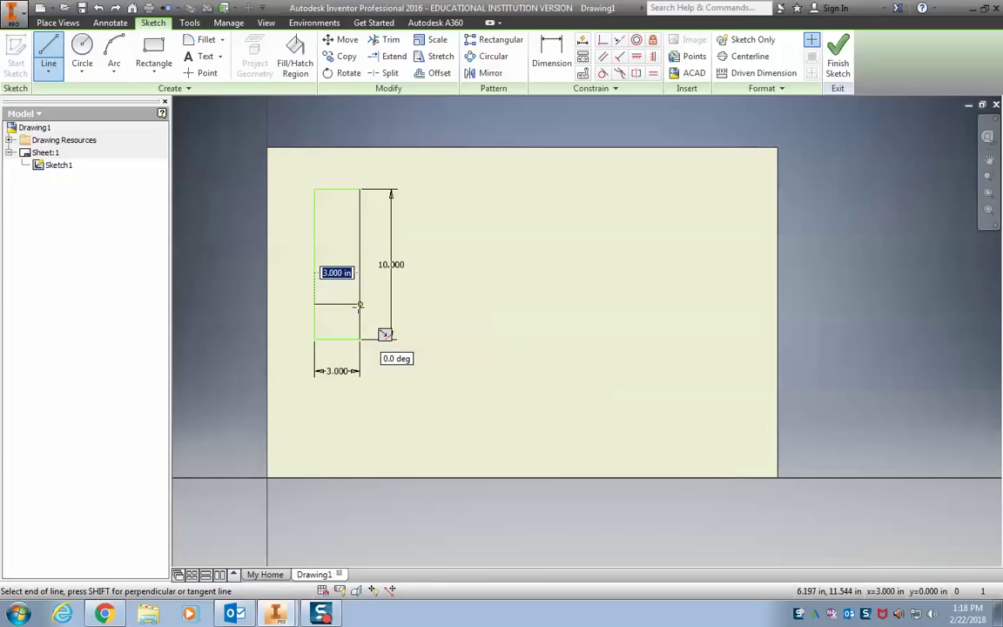
double_click(360, 304)
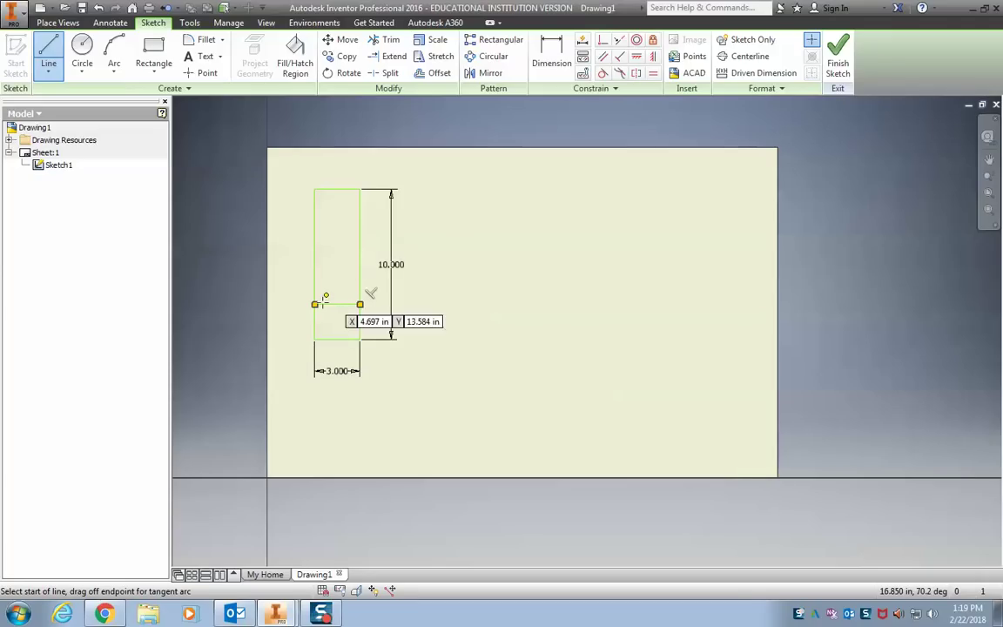
Dimension the distance between the dividing line and the rectangle's bottom edge as 4 in.
click(547, 57)
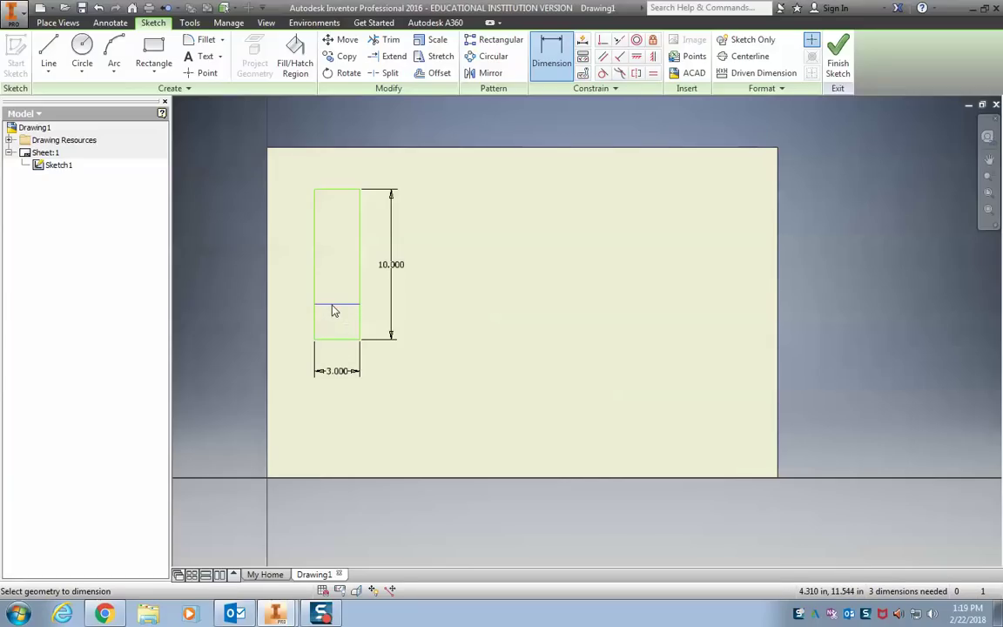
click(332, 339)
click(291, 334)
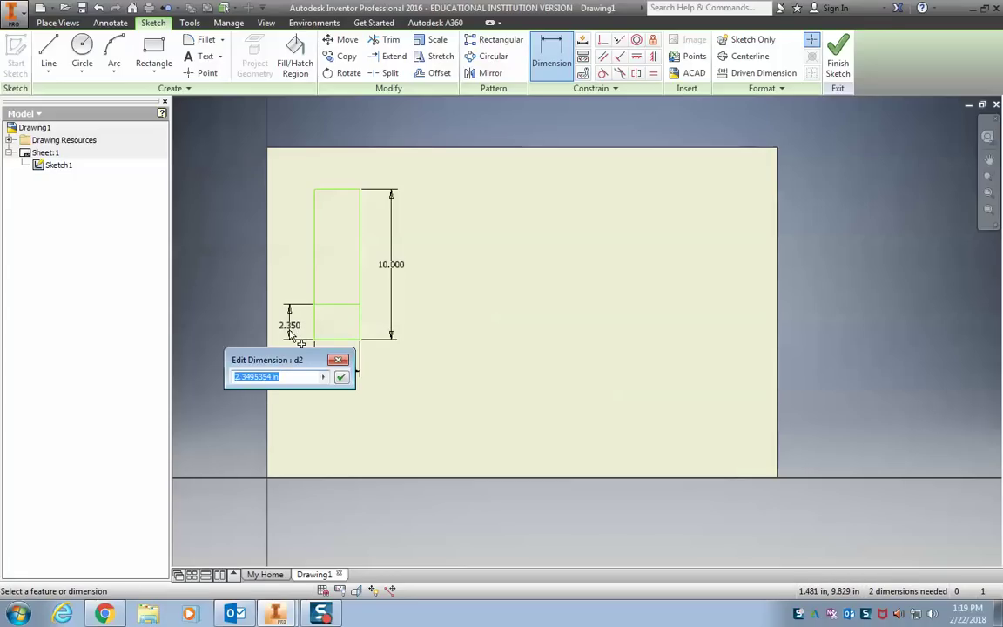
text(4)
key(Return)
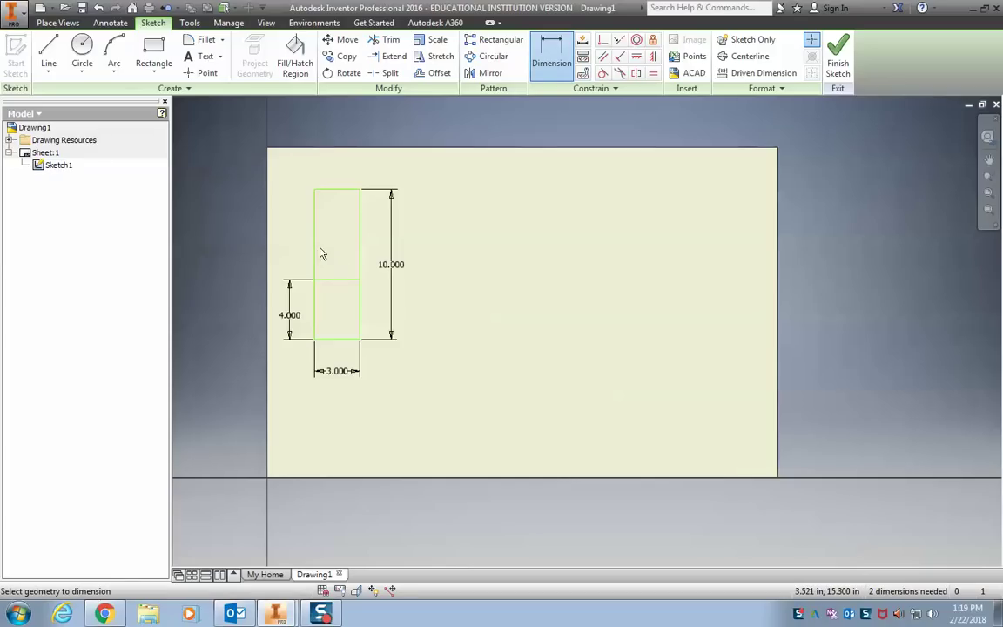
Add a driven dimension between the dividing line and the rectangle's top edge.
click(337, 280)
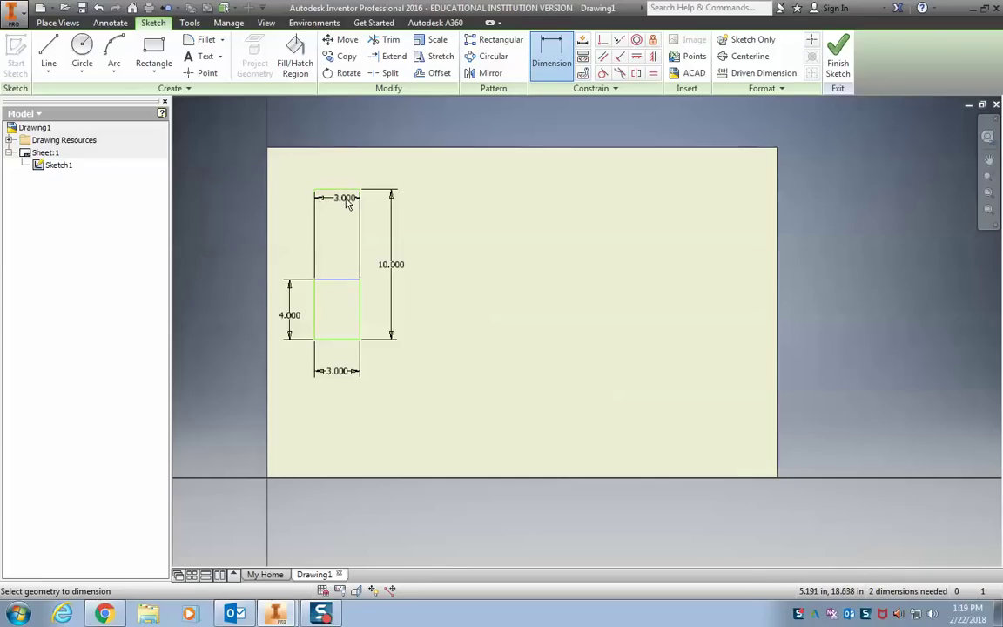
click(343, 193)
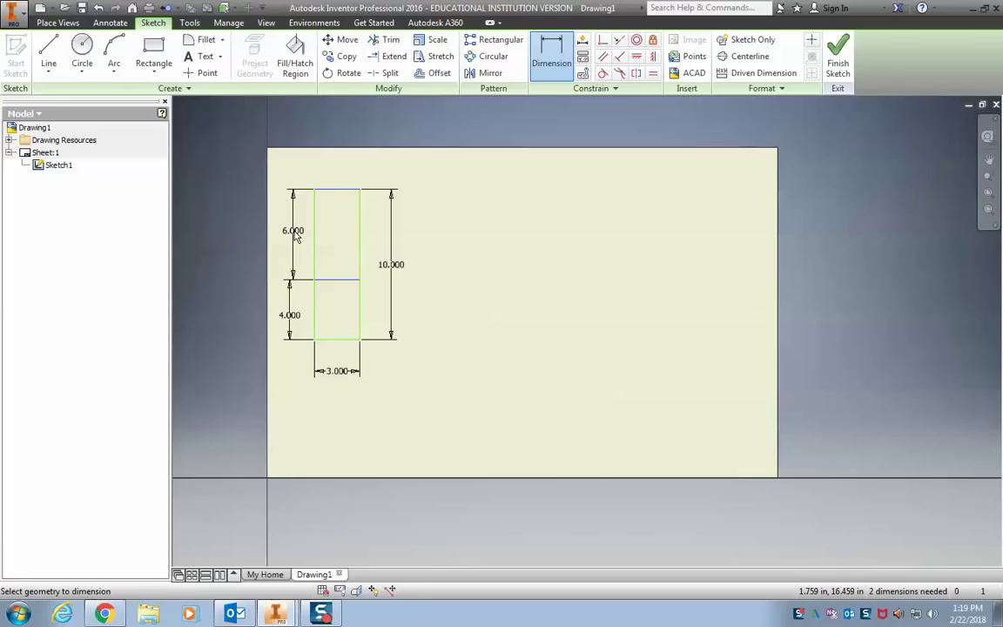
click(291, 232)
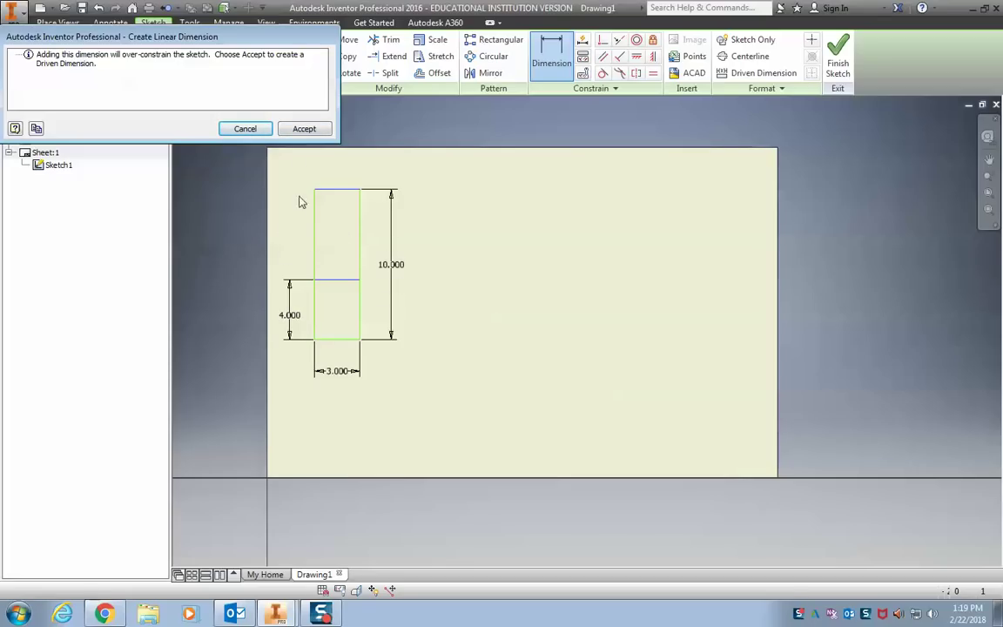
click(306, 130)
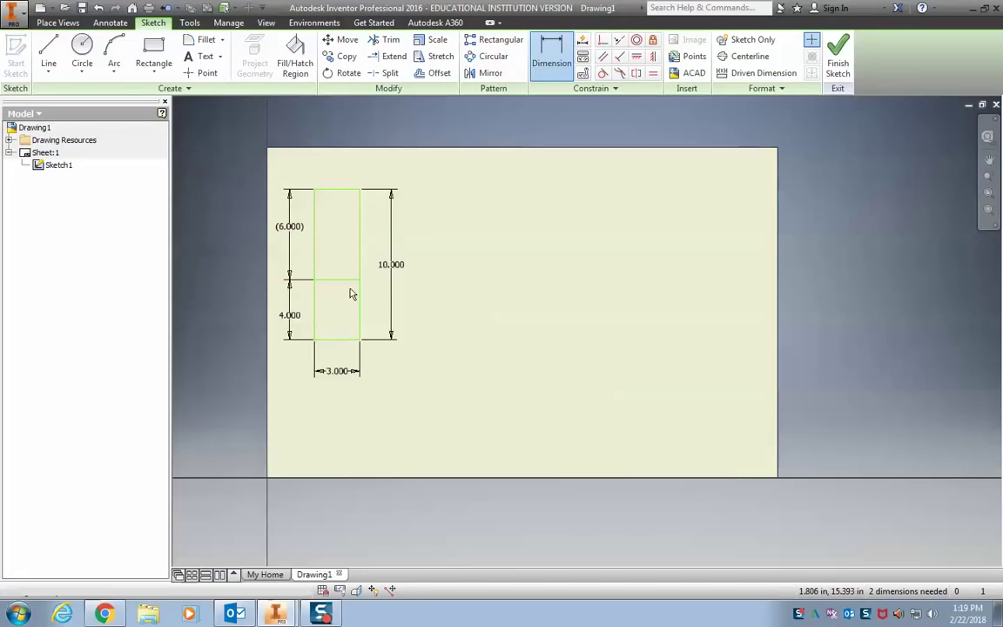
Change the rectangle's overall height to 12 in and back to 10 in.
double_click(403, 265)
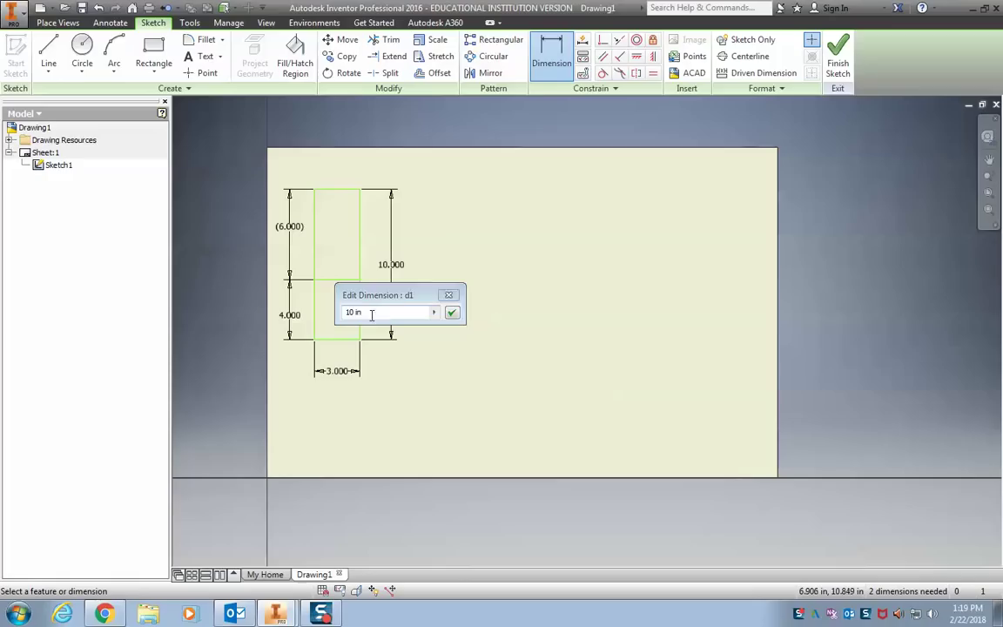
text(12)
key(Return)
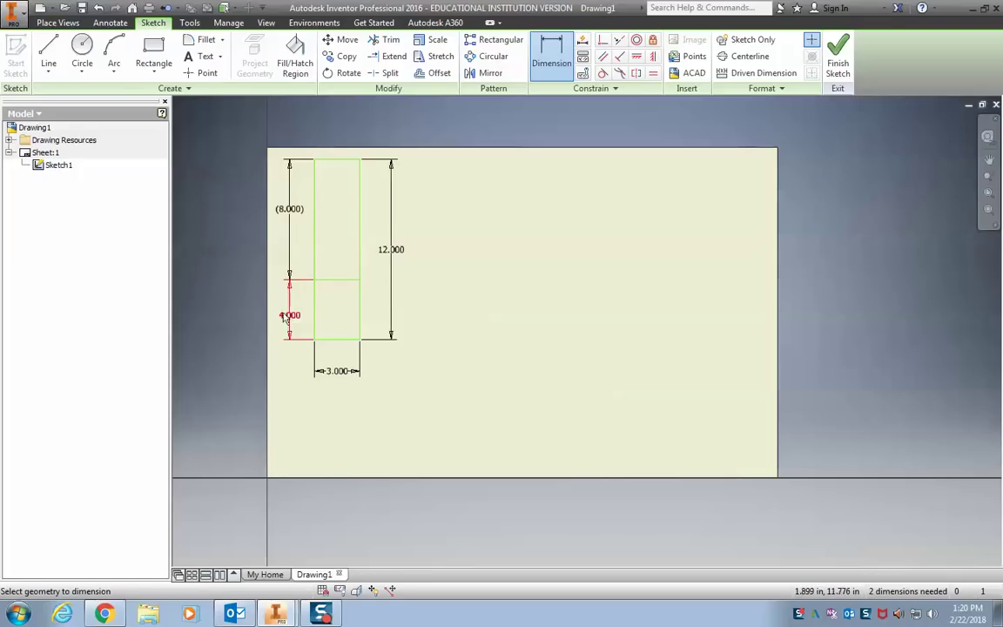
double_click(391, 278)
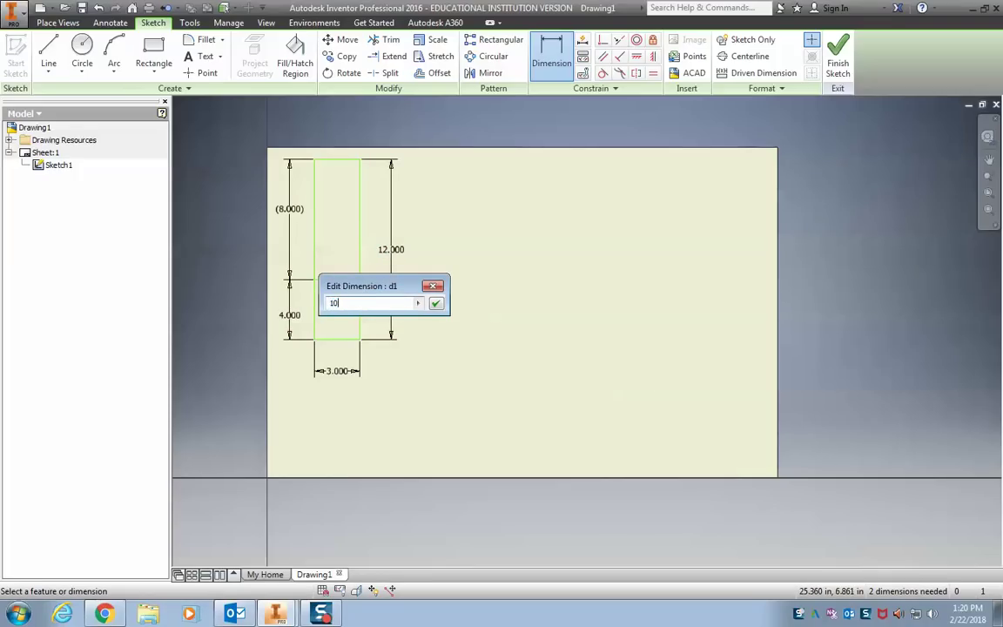
key(Return)
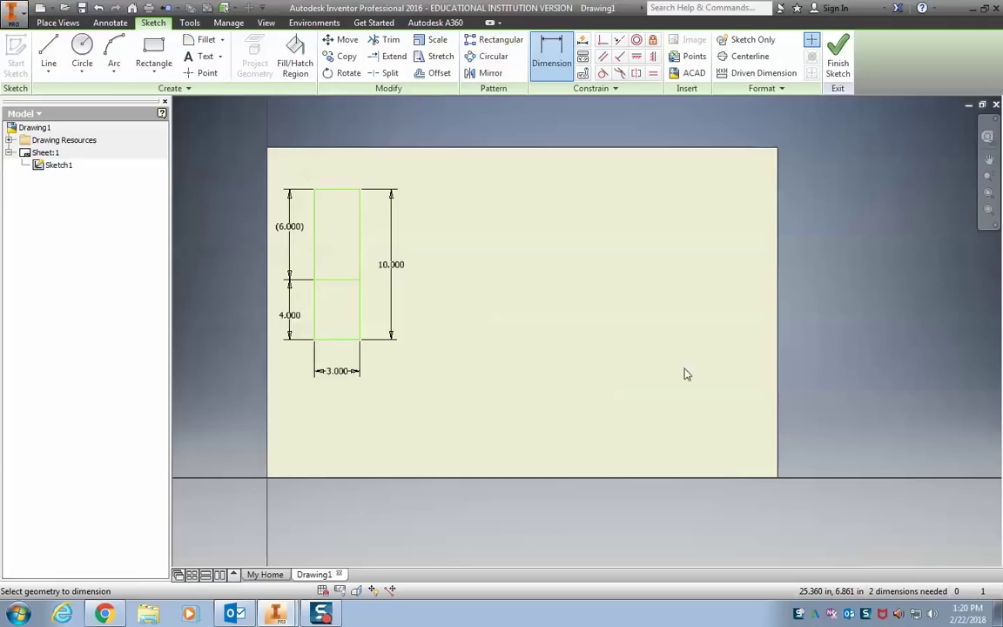
Set the lower section's height to 3 in and check whether the upper section's driven dimension can be edited.
double_click(291, 322)
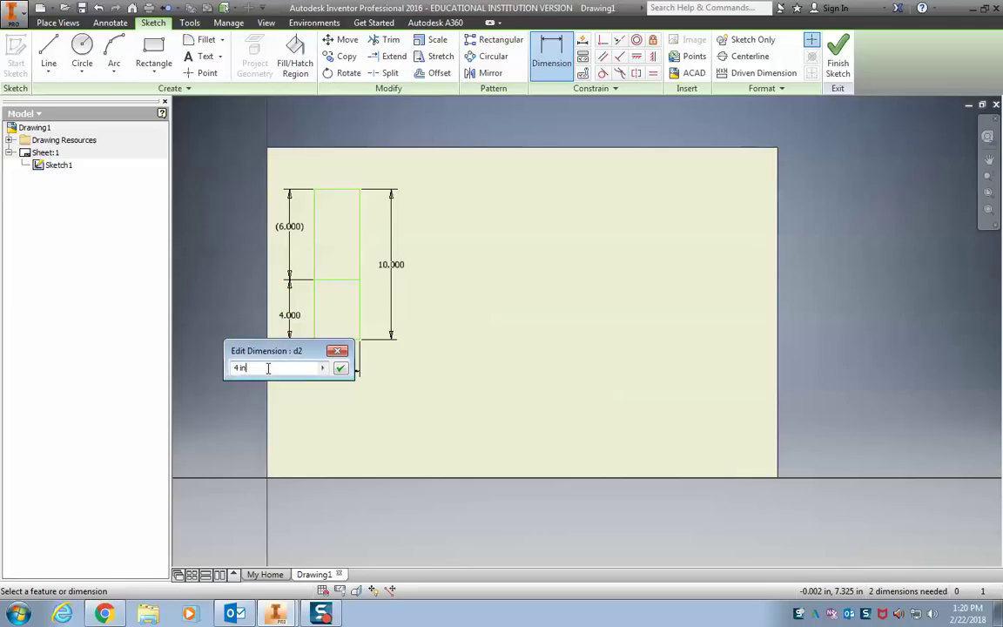
text(3)
key(Return)
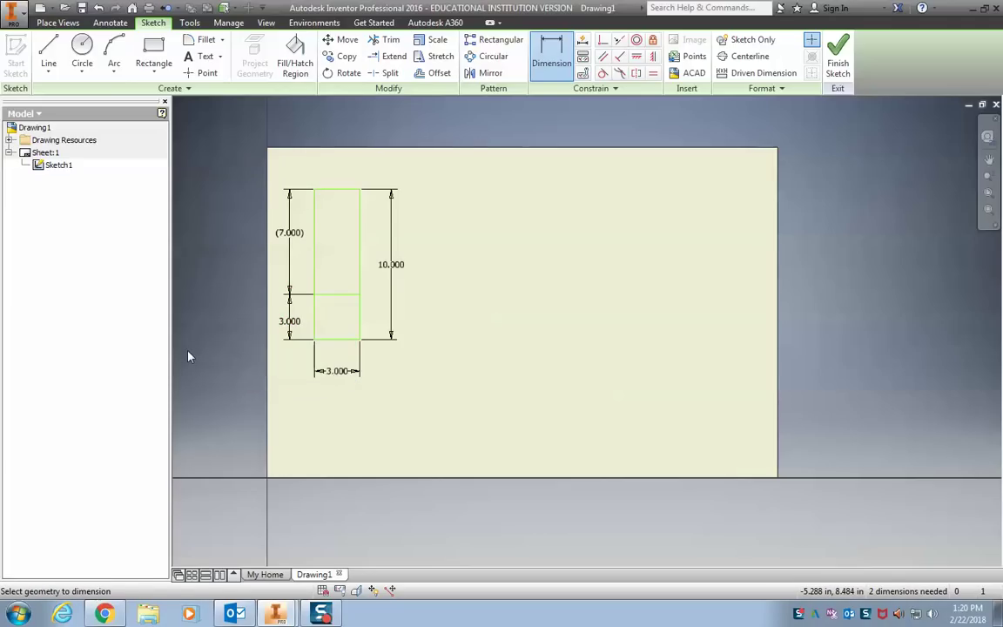
double_click(292, 235)
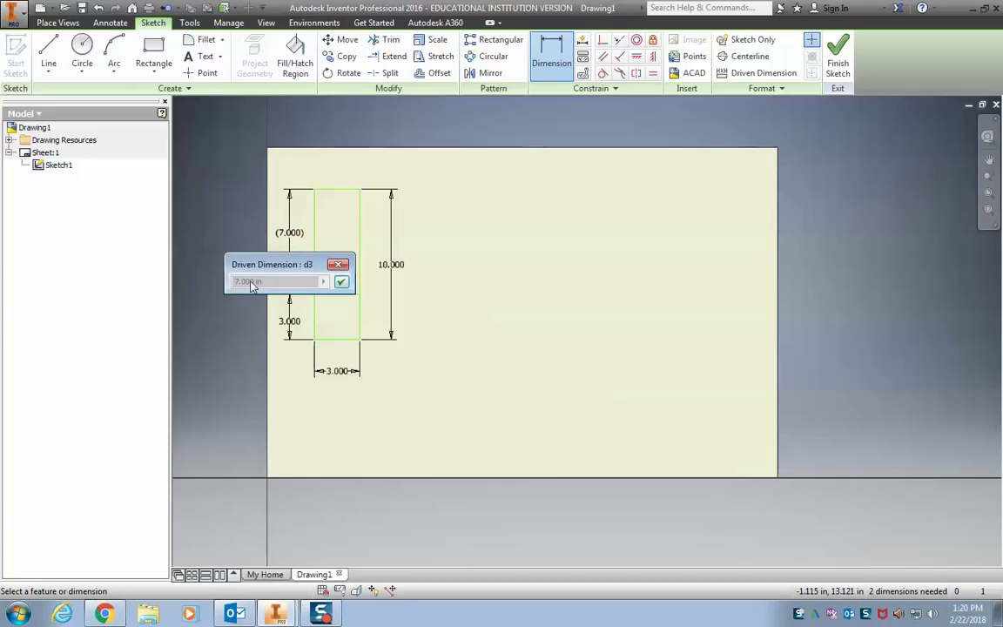
click(338, 264)
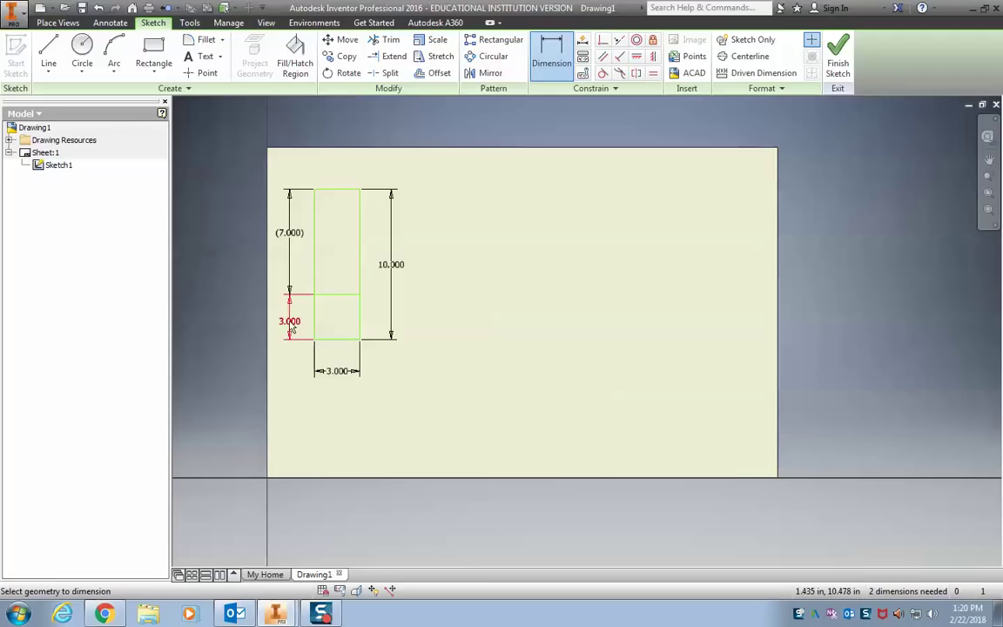
Set the lower section's height back to 4 in.
double_click(289, 323)
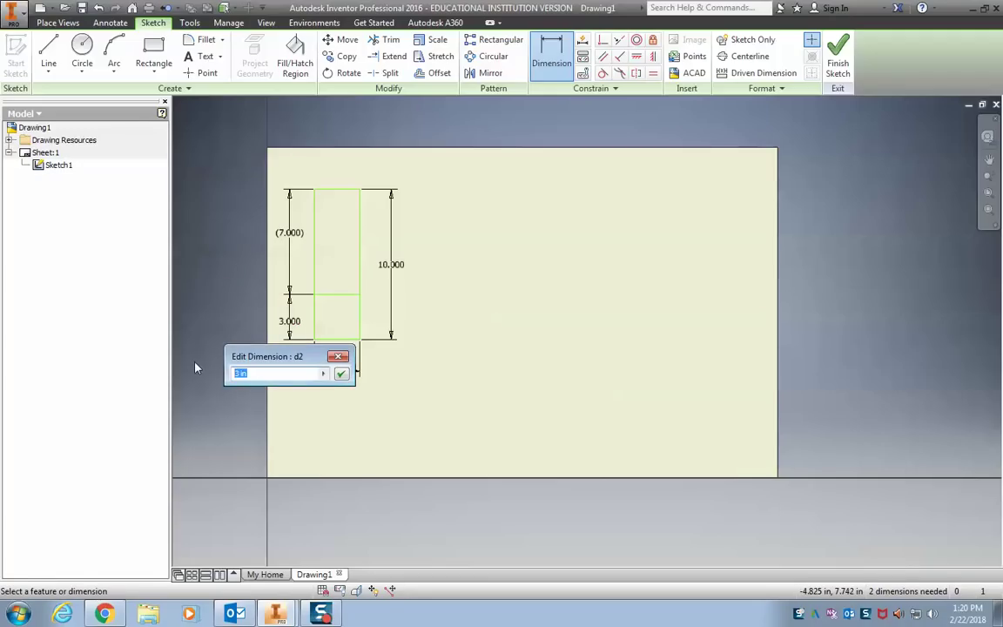
text(4)
key(Return)
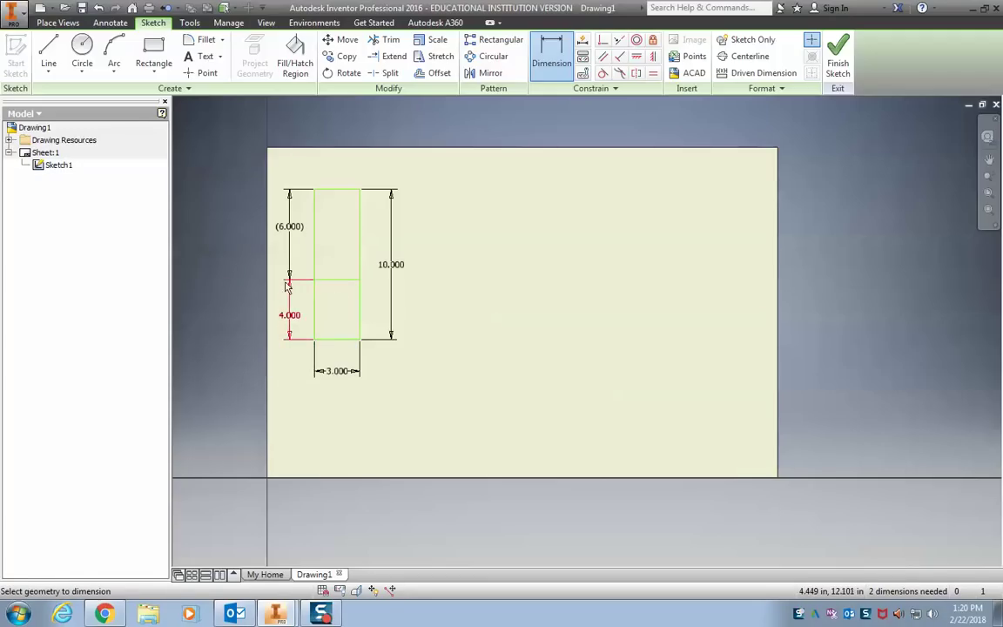